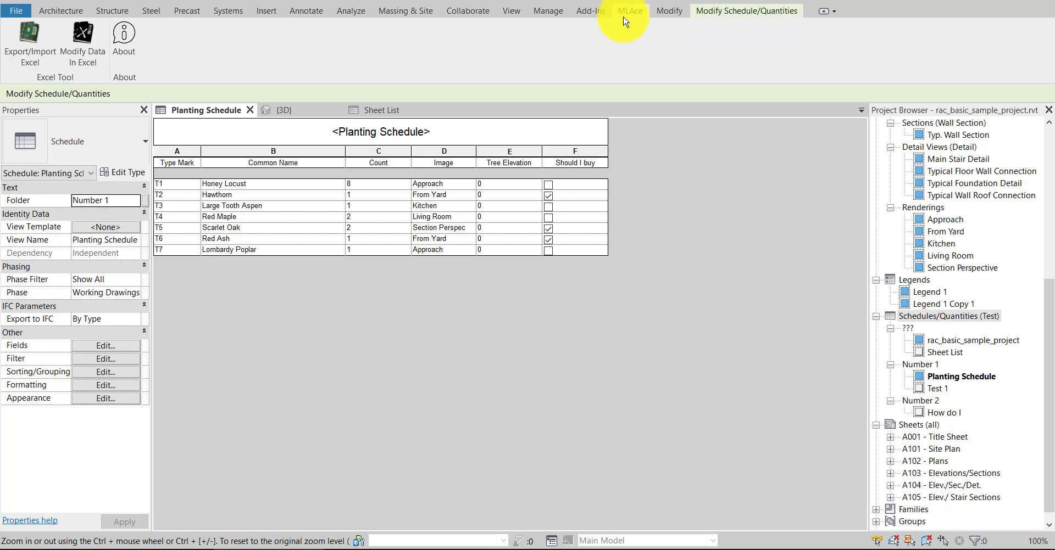
# Export the Planting Schedule to an Excel file with the Modify Data In Excel tool.
pyautogui.click(82, 40)
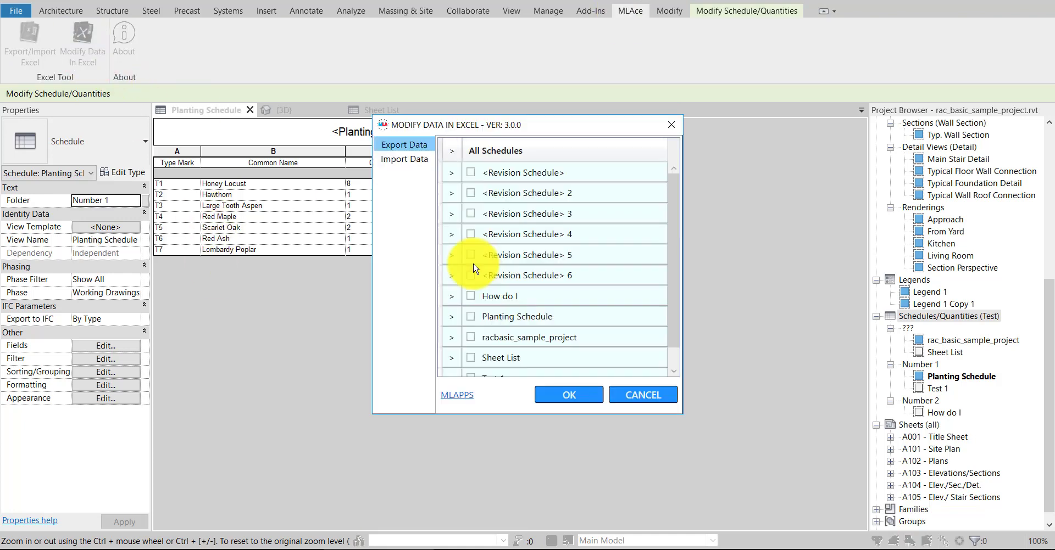
pyautogui.moveTo(497, 125); pyautogui.dragTo(727, 129)
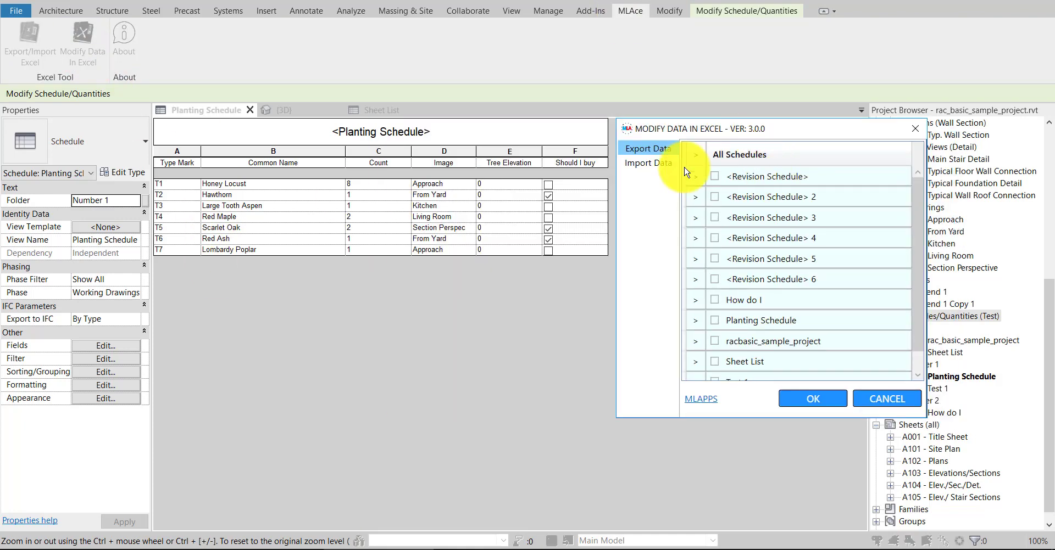
pyautogui.click(760, 324)
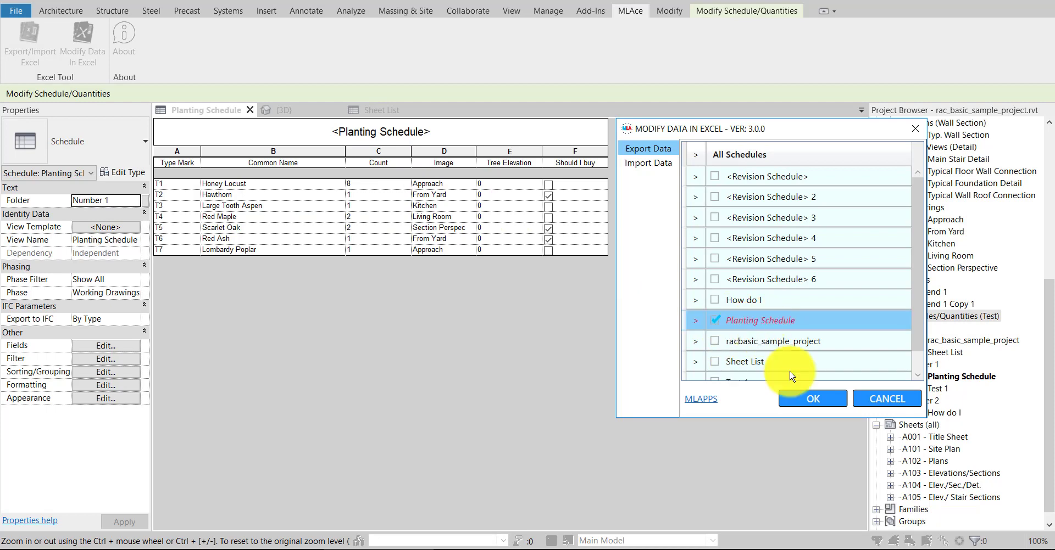
pyautogui.click(813, 399)
pyautogui.click(926, 400)
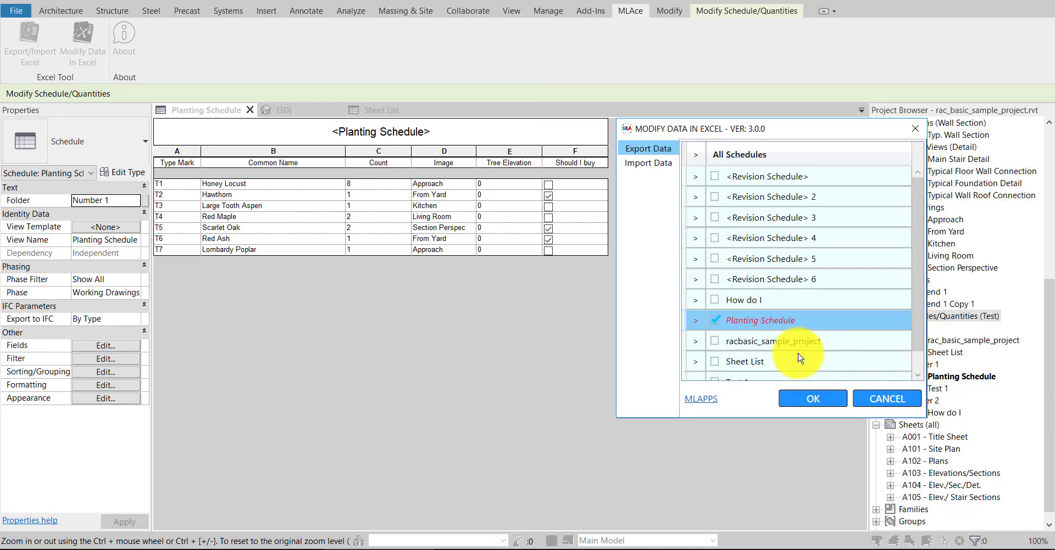
pyautogui.press('Return')
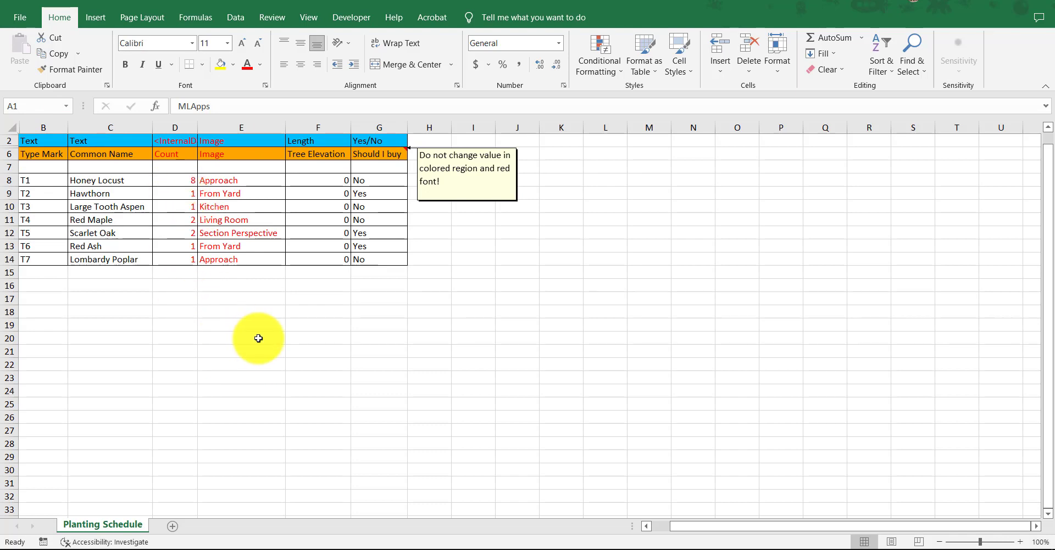
# Renumber the Type Mark column from T10 to T16 by filling the series down from the Honey Locust row.
pyautogui.doubleClick(44, 180)
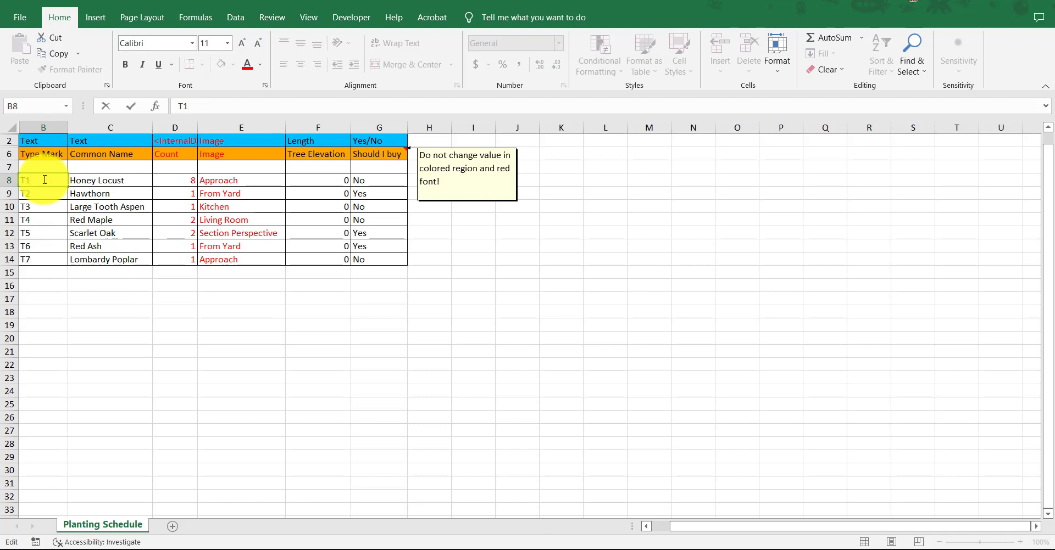
pyautogui.click(58, 180)
pyautogui.moveTo(67, 189); pyautogui.dragTo(72, 266)
# Change the first two common names to "Honey Locust OK" and "Hawthorn NO".
pyautogui.click(134, 181)
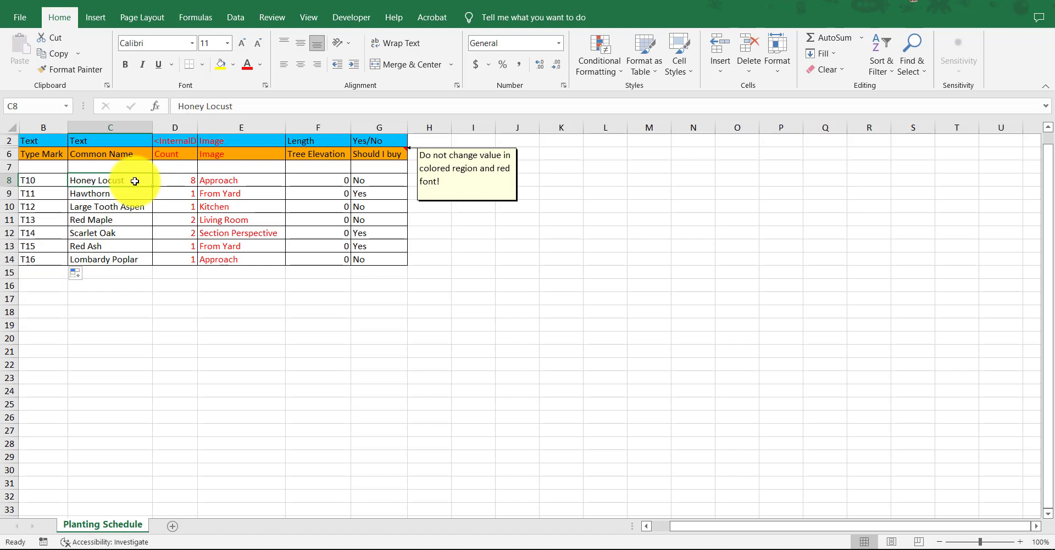
pyautogui.doubleClick(134, 182)
pyautogui.write('OK')
pyautogui.press('Return')
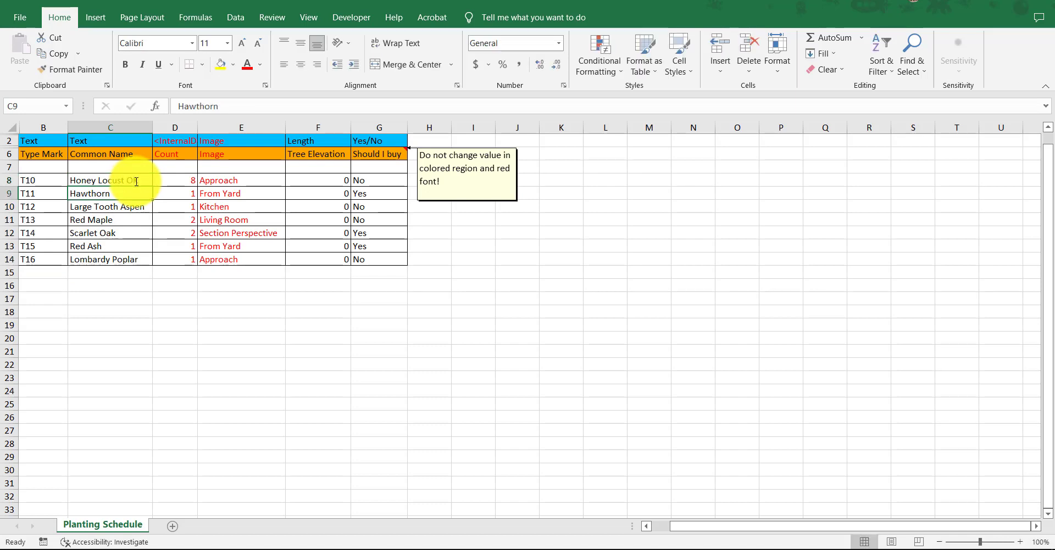
pyautogui.doubleClick(141, 194)
pyautogui.write('NO')
pyautogui.press('Return')
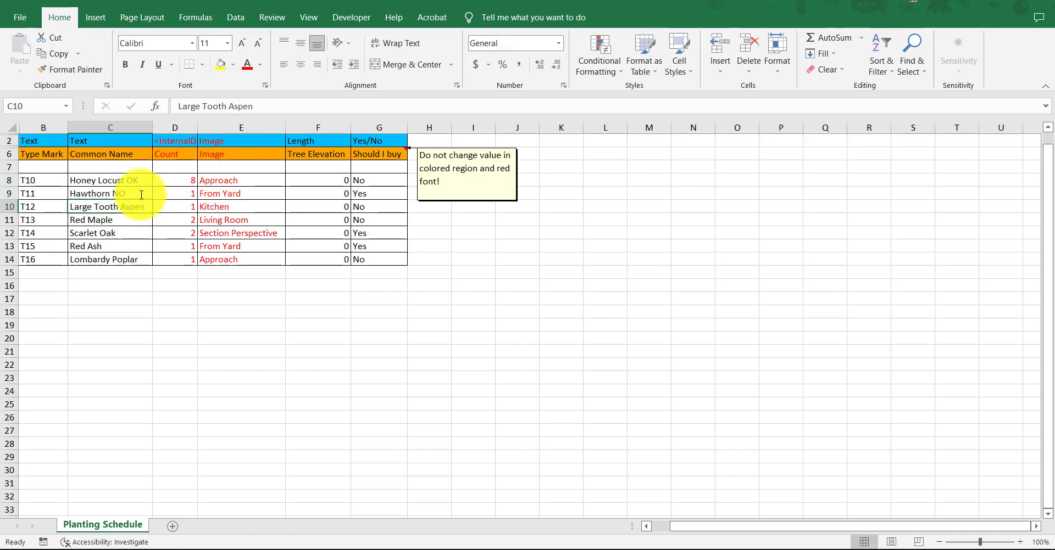
# Change the common names in rows 11 to 13 to "Red Maple OK", "Scarlet Oak OK" and "Red Ash NO".
pyautogui.doubleClick(141, 219)
pyautogui.write('OK')
pyautogui.press('Return')
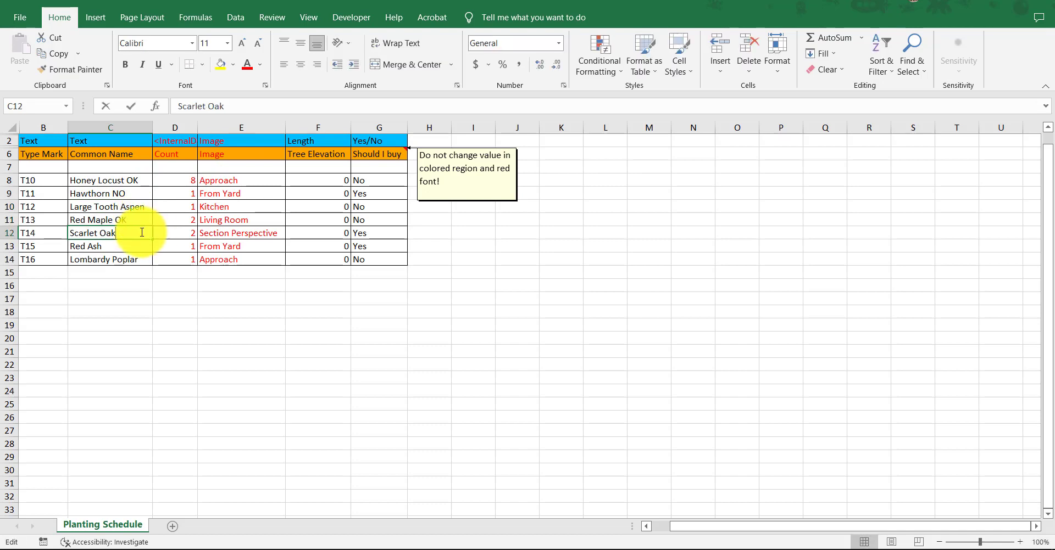
pyautogui.doubleClick(142, 232)
pyautogui.write('OK')
pyautogui.press('Return')
pyautogui.doubleClick(138, 246)
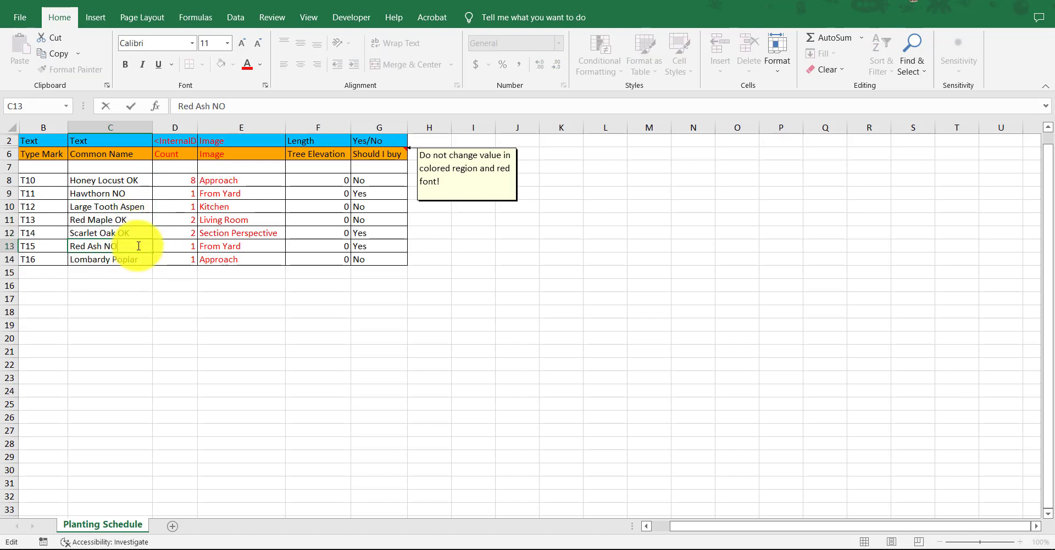
pyautogui.write('NO')
pyautogui.press('Return')
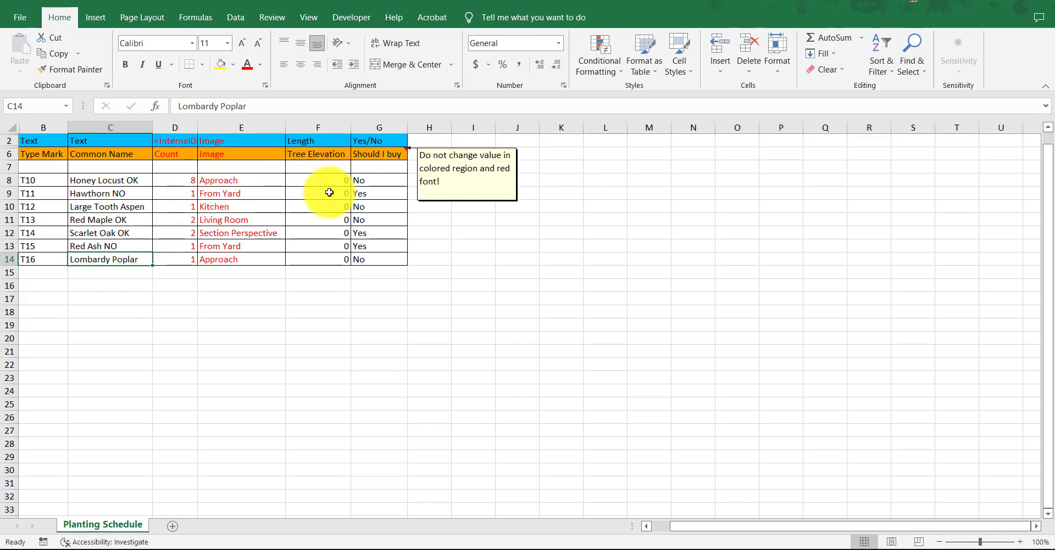
# Set "Should I buy" to Yes for Honey Locust and Red Maple, and to No for Hawthorn, Scarlet Oak and Red Ash.
pyautogui.doubleClick(377, 181)
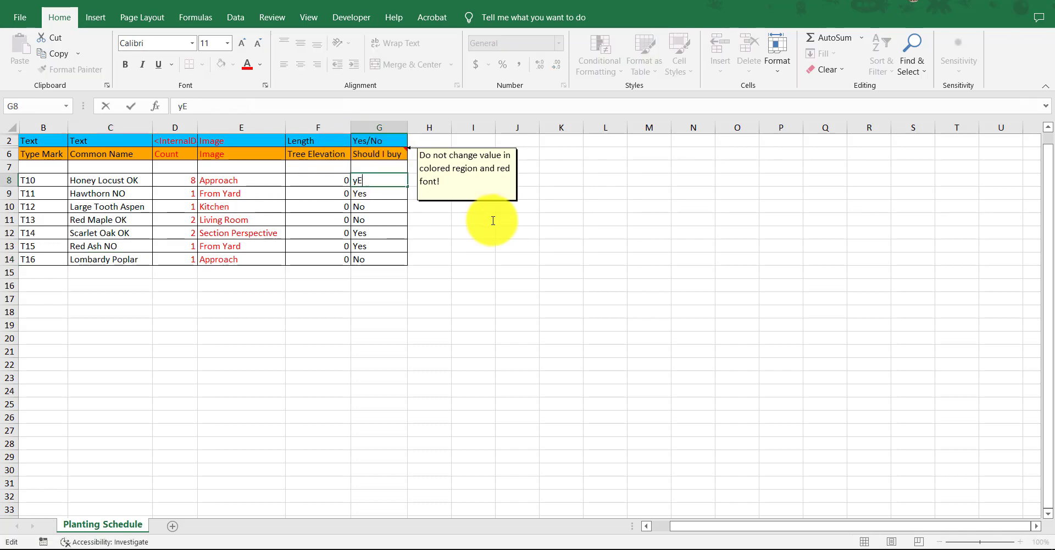
pyautogui.write('No')
pyautogui.press('Return')
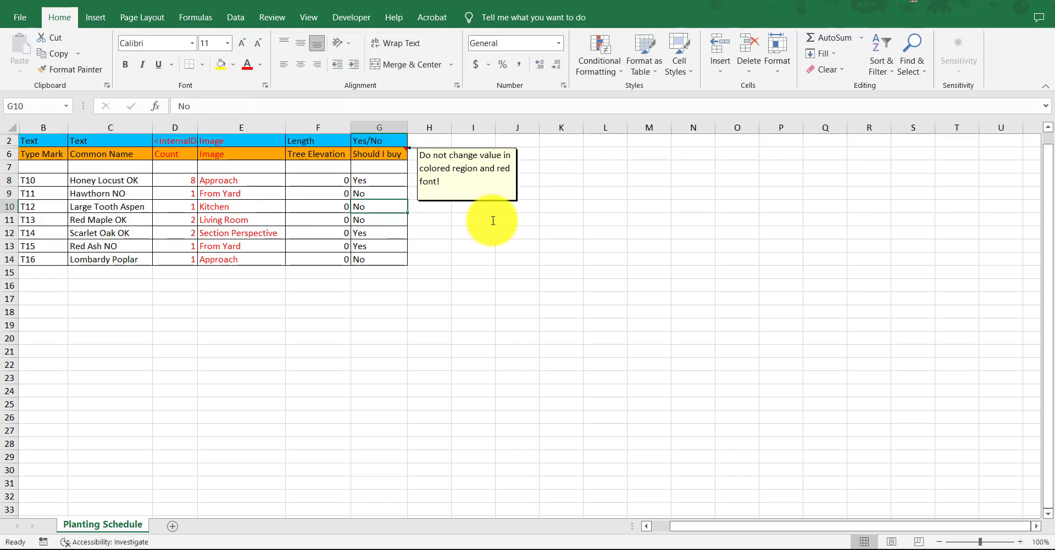
pyautogui.write('Yes')
pyautogui.press('Return')
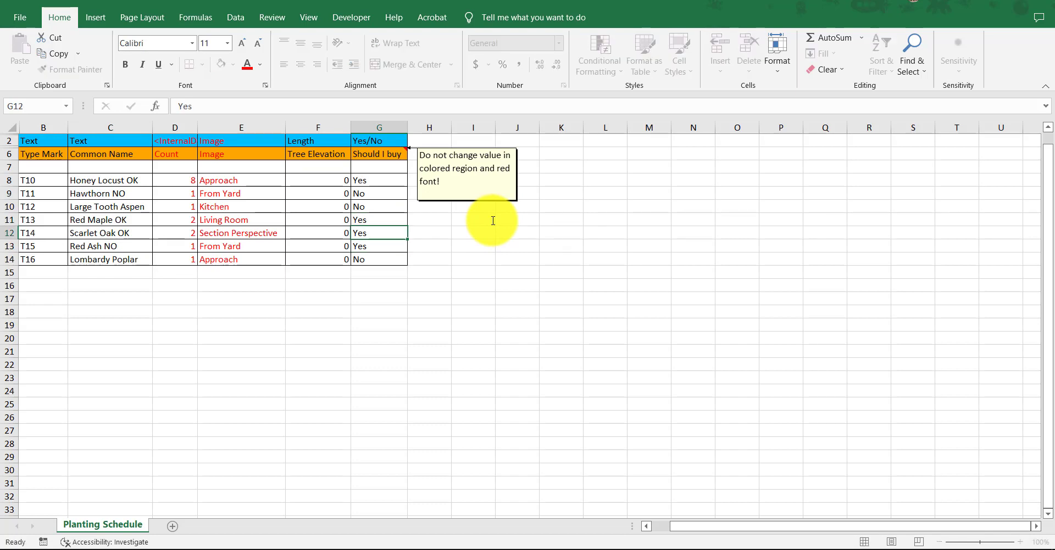
pyautogui.write('No')
pyautogui.press('Return')
pyautogui.write('No')
pyautogui.press('Return')
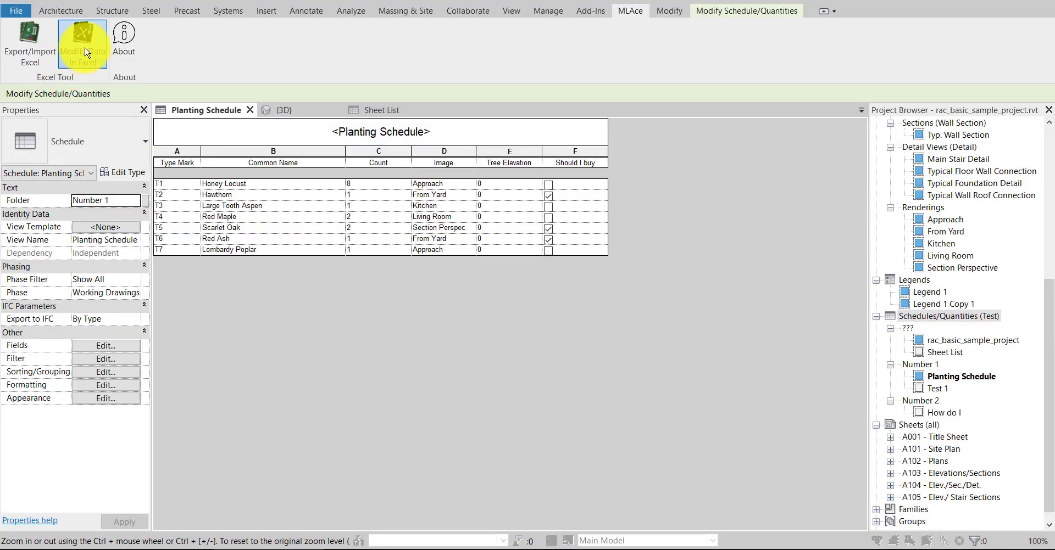
# Import the edited Planting Schedule.xlsx from the Desktop into the Revit project with Modify Data In Excel.
pyautogui.click(85, 52)
pyautogui.click(406, 158)
pyautogui.moveTo(508, 120); pyautogui.dragTo(467, 299)
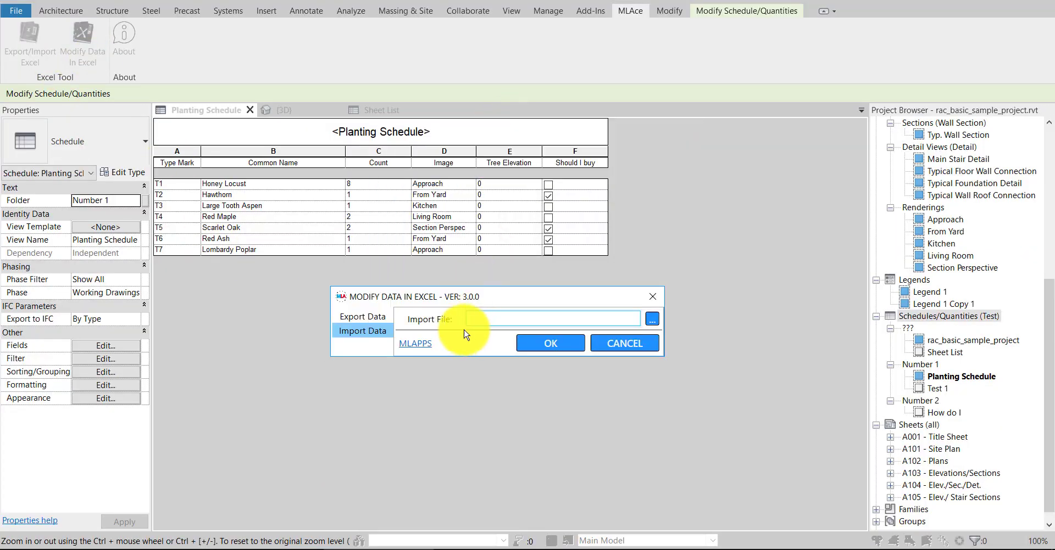
pyautogui.click(652, 319)
pyautogui.click(456, 338)
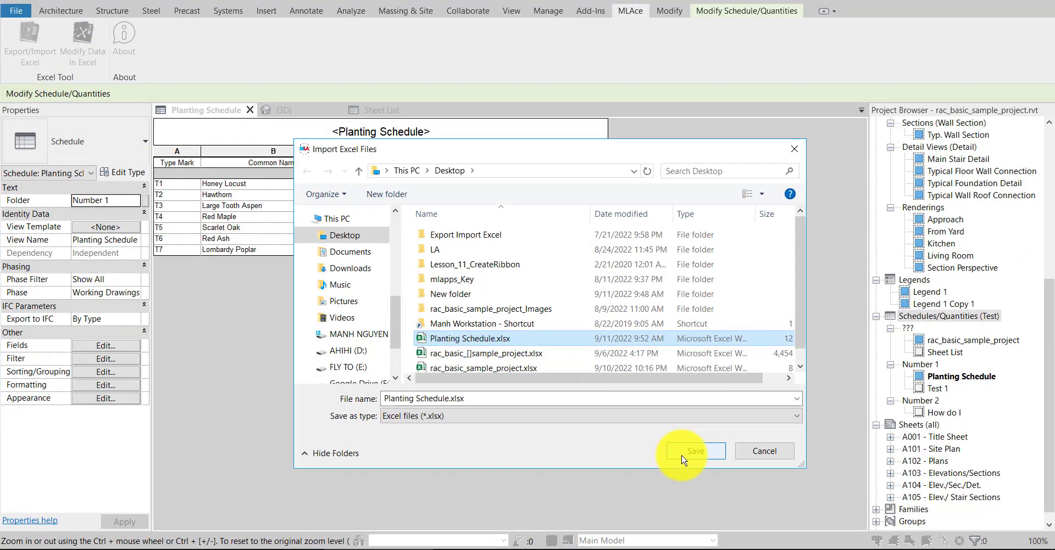
pyautogui.click(681, 455)
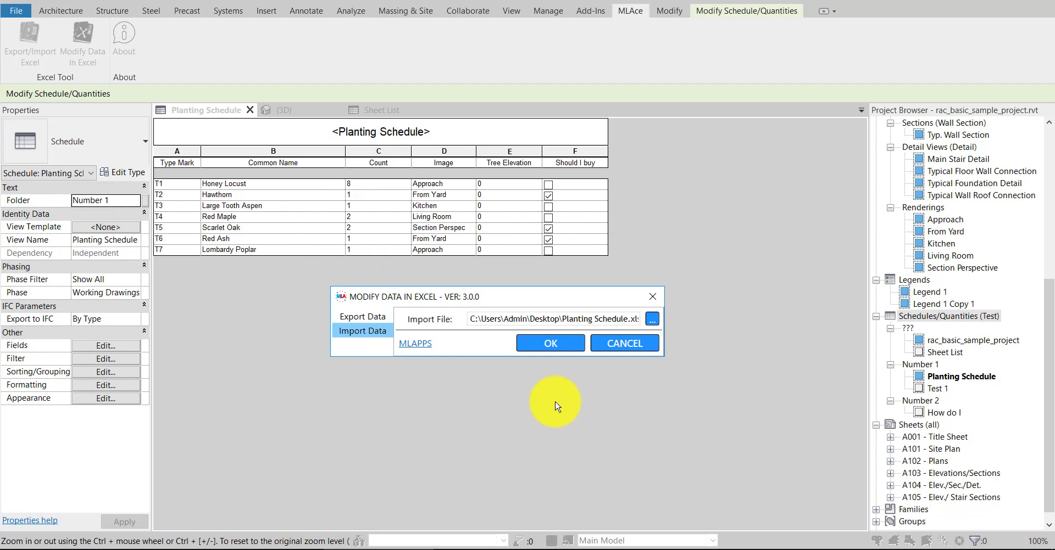
pyautogui.click(545, 346)
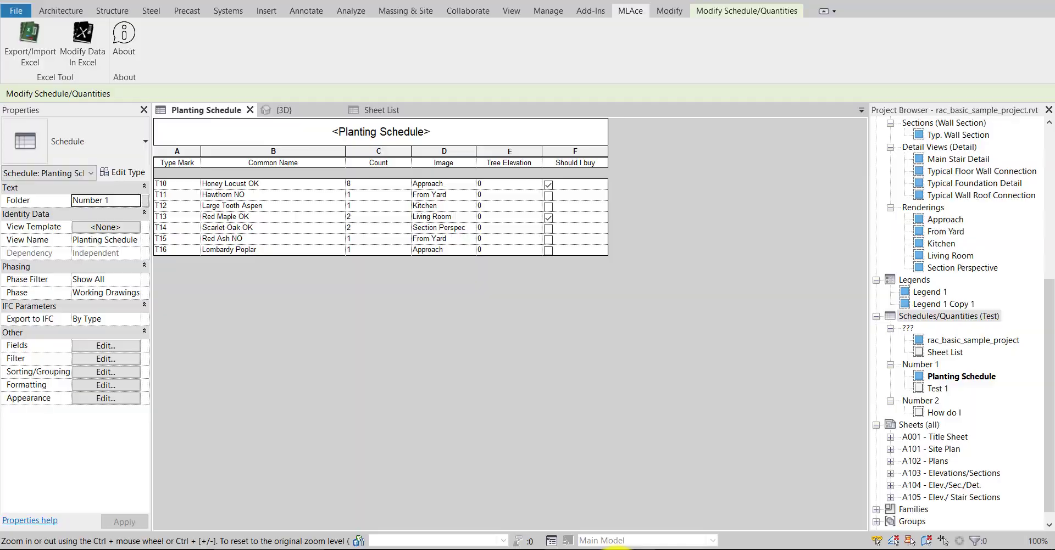
# Compare the edited Excel workbook with the Planting Schedule in Revit.
pyautogui.click(616, 548)
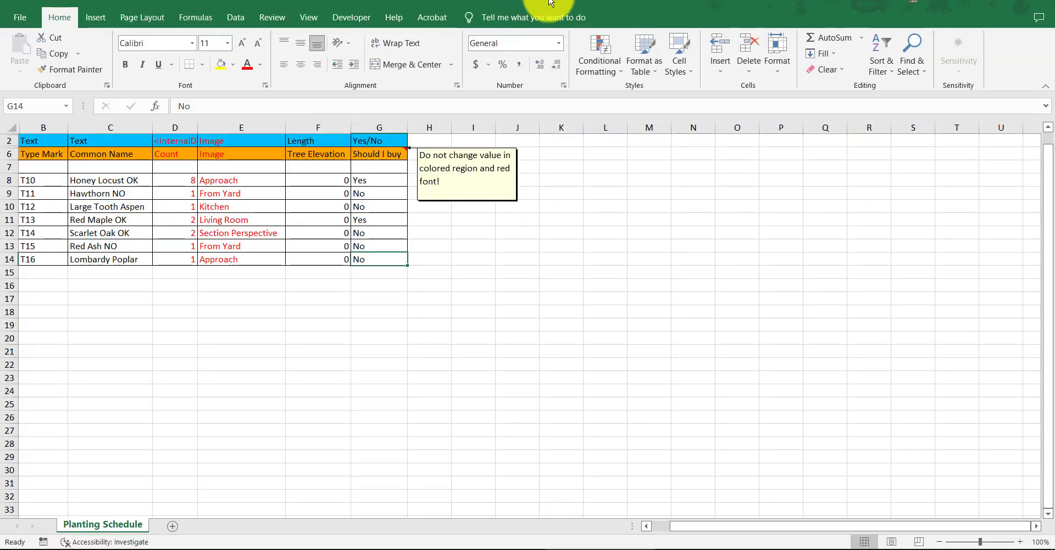
pyautogui.click(590, 546)
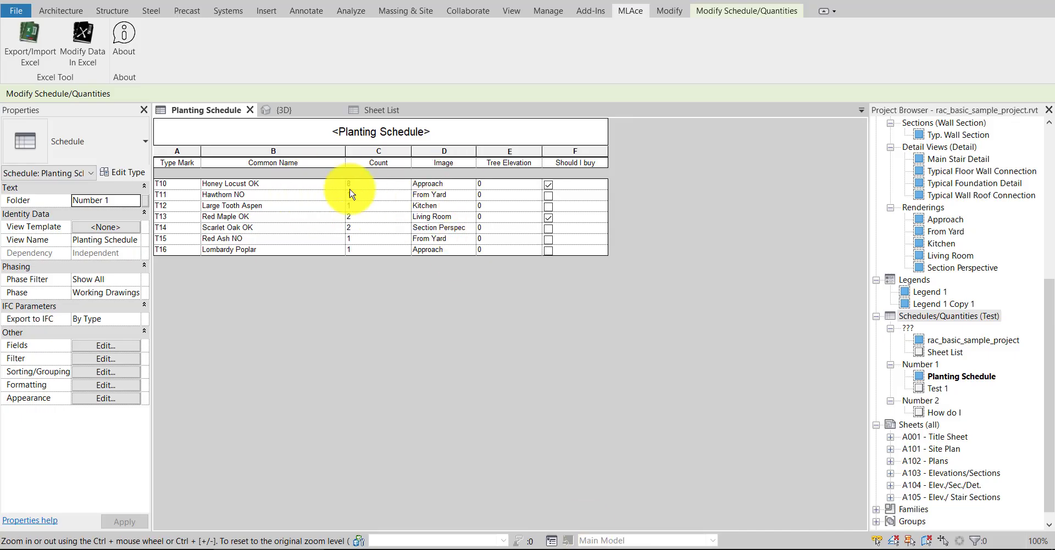
# Switch to Excel and fill the Tree Elevation column with 1000 for all seven trees.
pyautogui.click(616, 549)
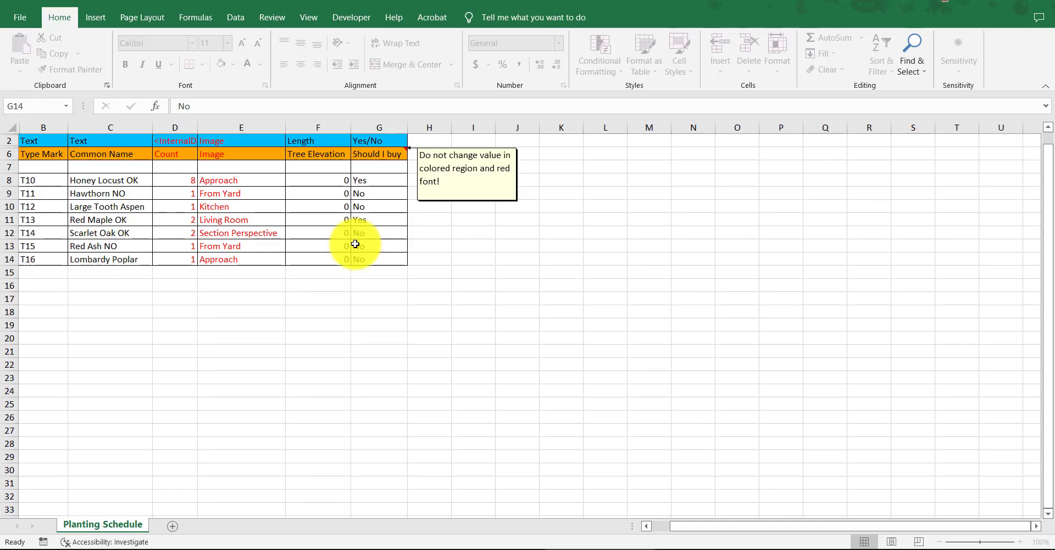
pyautogui.click(334, 180)
pyautogui.write('1000')
pyautogui.press('Return')
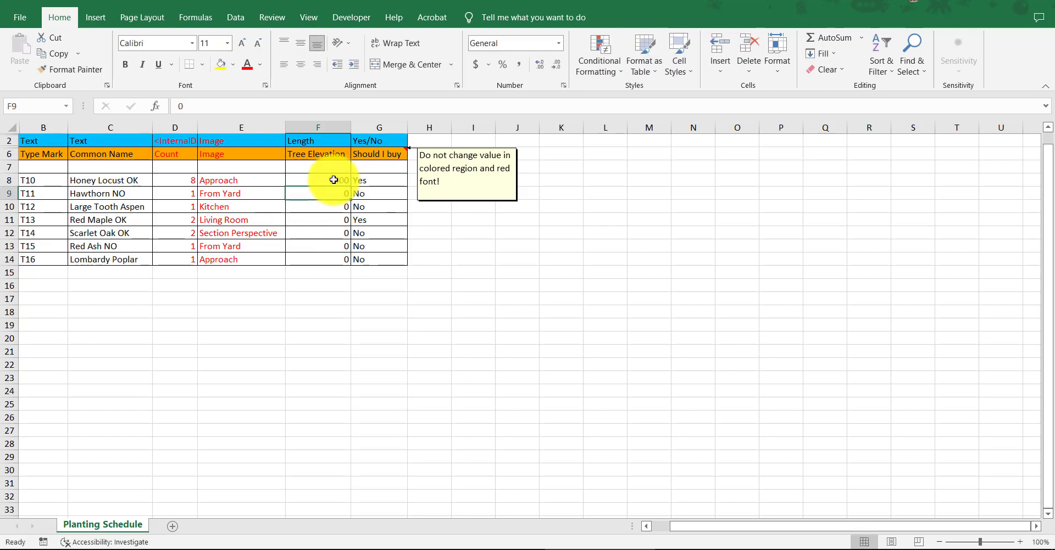
pyautogui.moveTo(350, 186); pyautogui.dragTo(349, 266)
# Set the Tree Elevation to 2000 for Honey Locust, 3000 for Red Maple and 5000 for Lombardy Poplar.
pyautogui.click(335, 218)
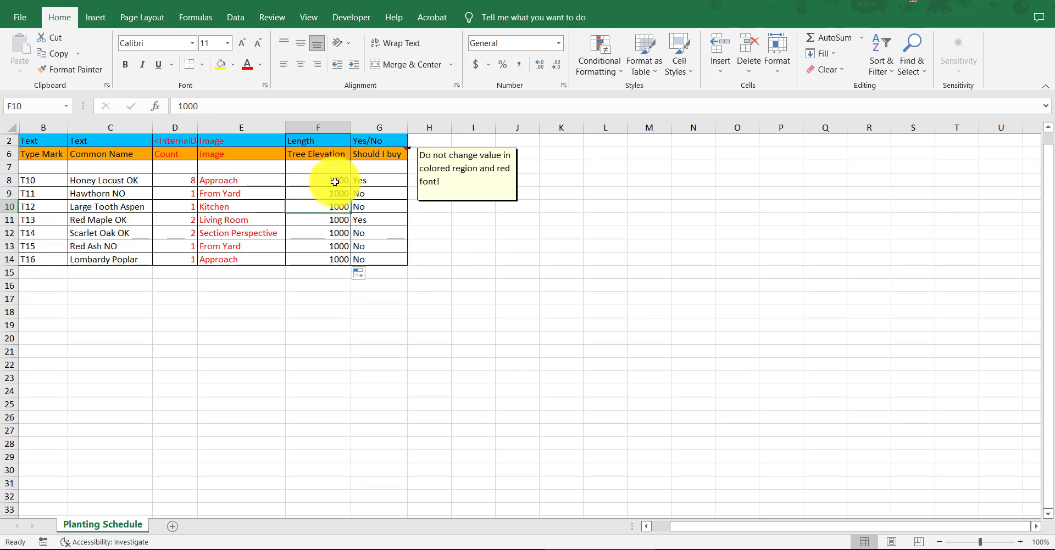
pyautogui.write('2000')
pyautogui.click(333, 221)
pyautogui.write('3')
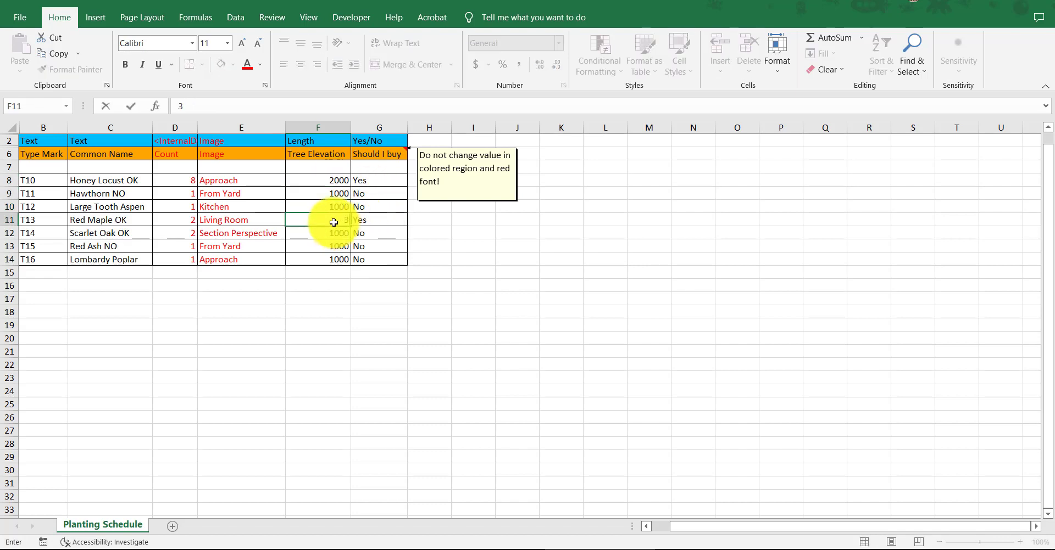
pyautogui.write('000')
pyautogui.press('Return')
pyautogui.write('5000')
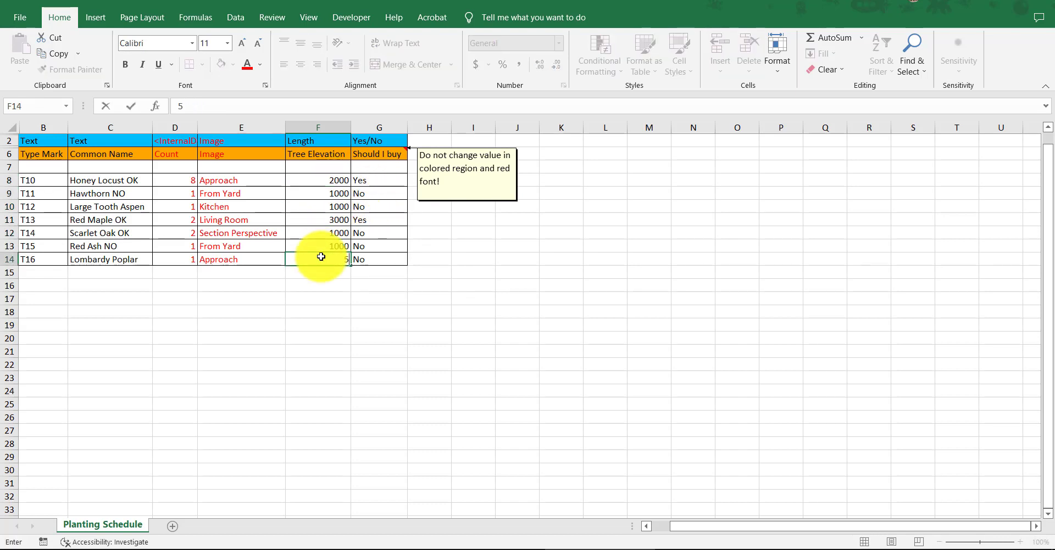
pyautogui.press('Return')
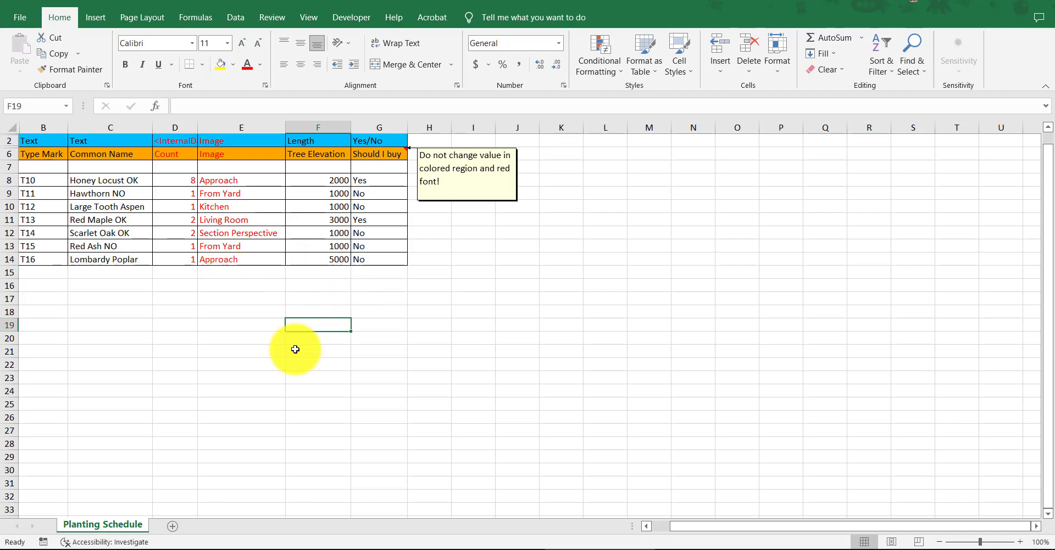
# Switch to Revit and import Planting Schedule.xlsx again, postponing the rating request.
pyautogui.click(308, 549)
pyautogui.click(87, 51)
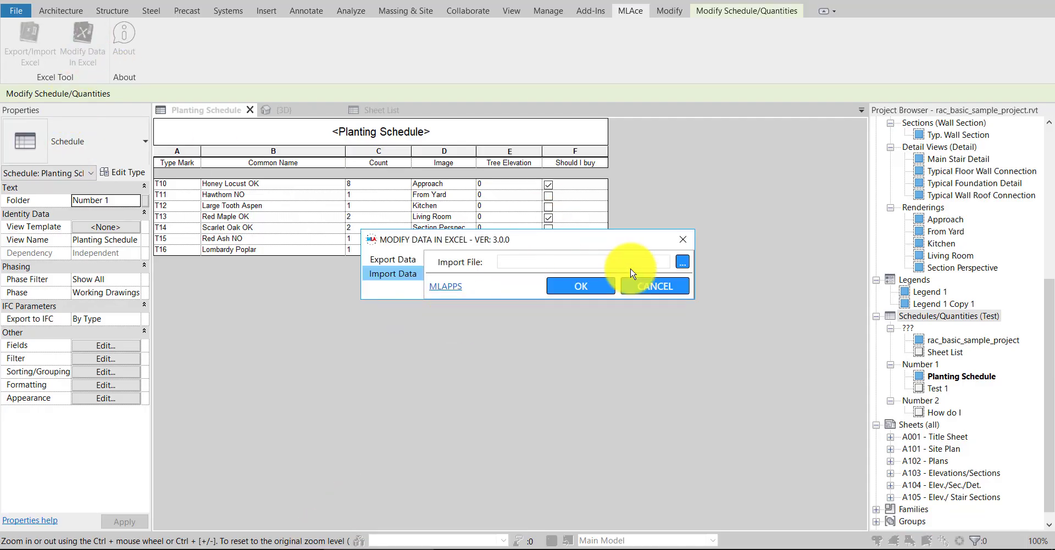
pyautogui.click(684, 262)
pyautogui.click(725, 394)
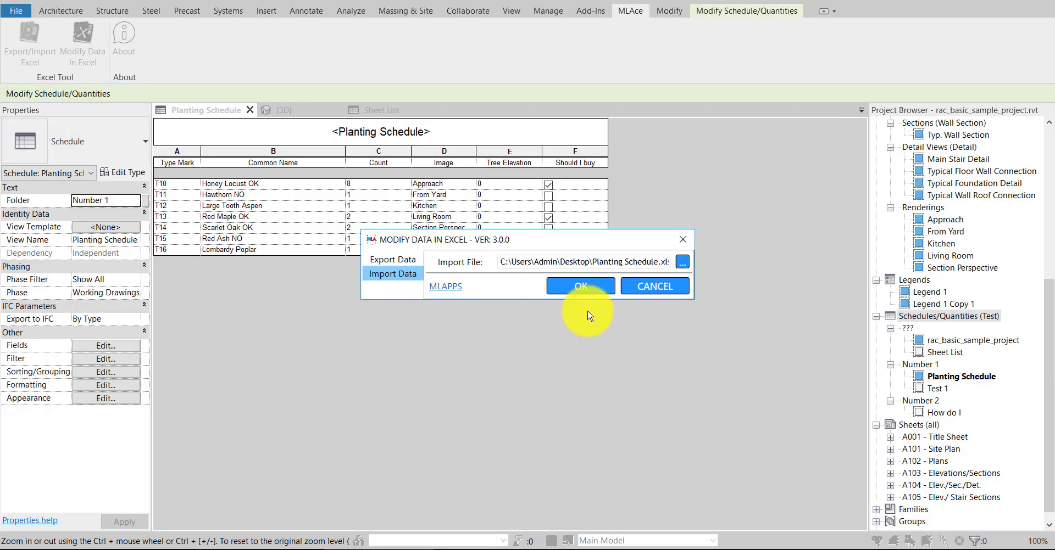
pyautogui.click(575, 291)
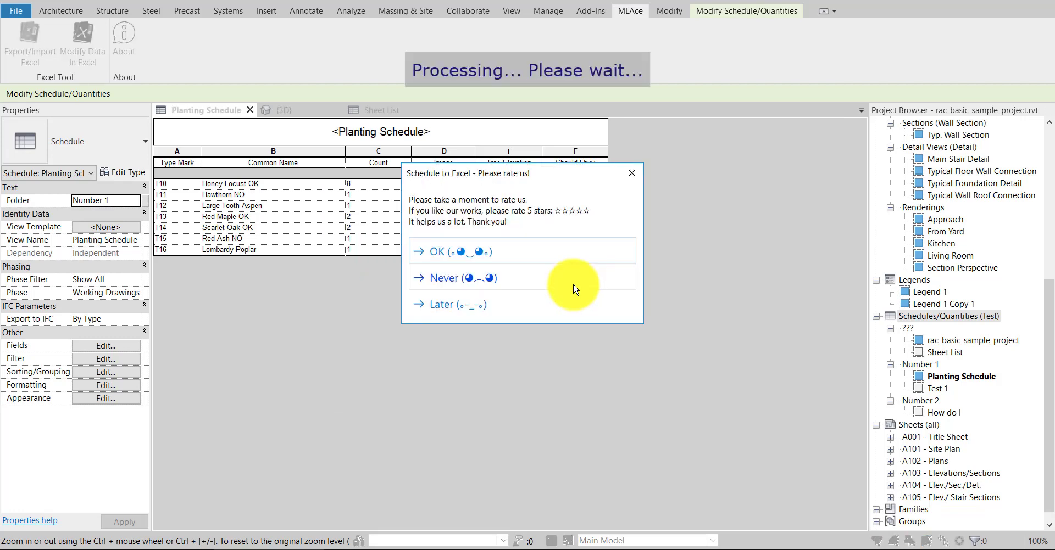
pyautogui.click(487, 320)
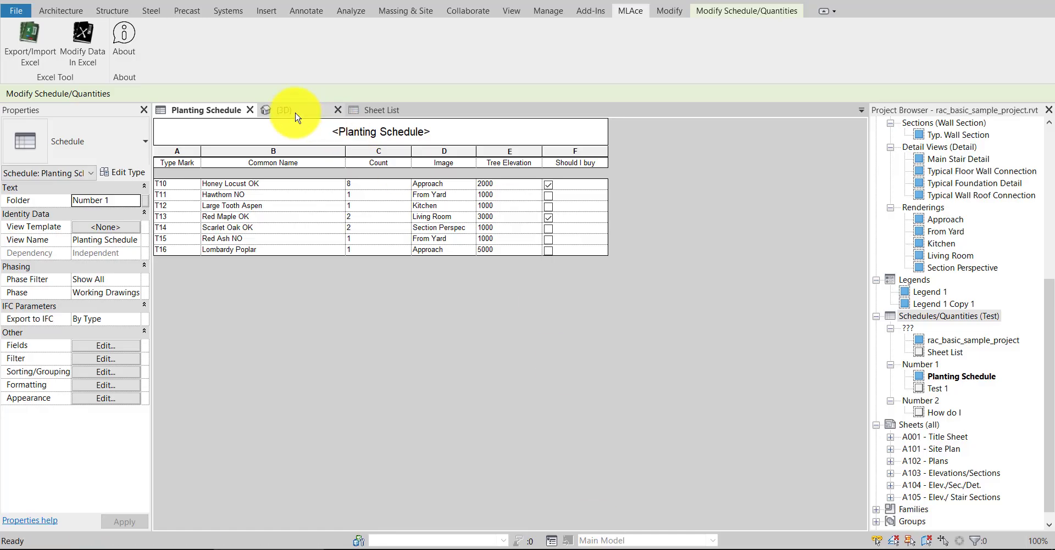
# Check the Lombardy Poplar's elevation from level in the 3D view, then clear the selection.
pyautogui.click(296, 115)
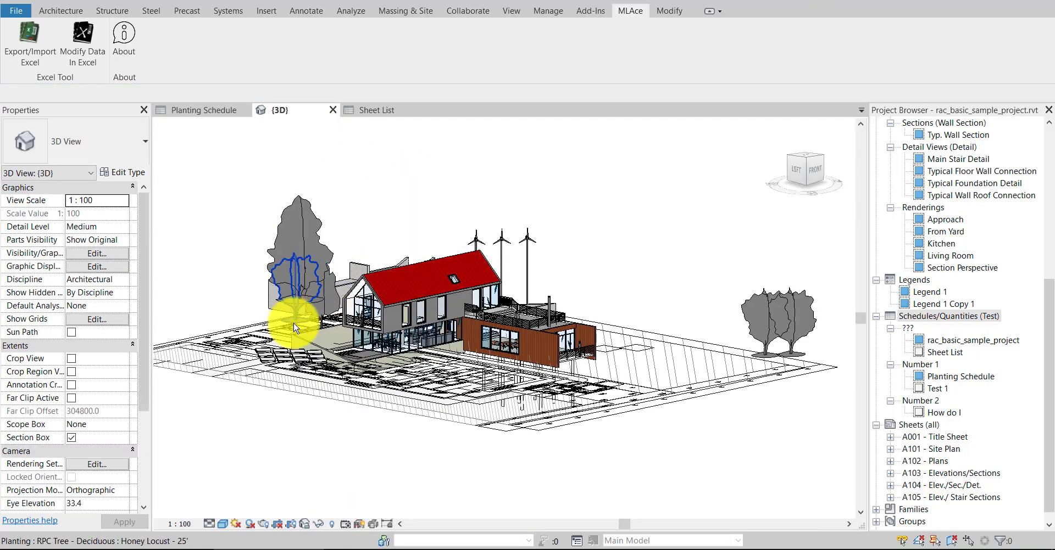
pyautogui.click(321, 242)
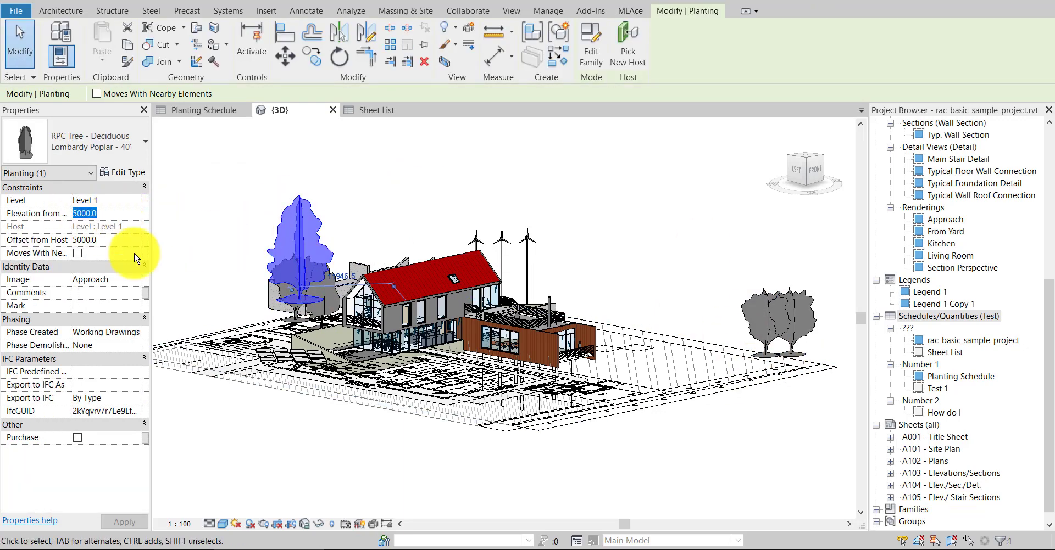
pyautogui.press('Escape')
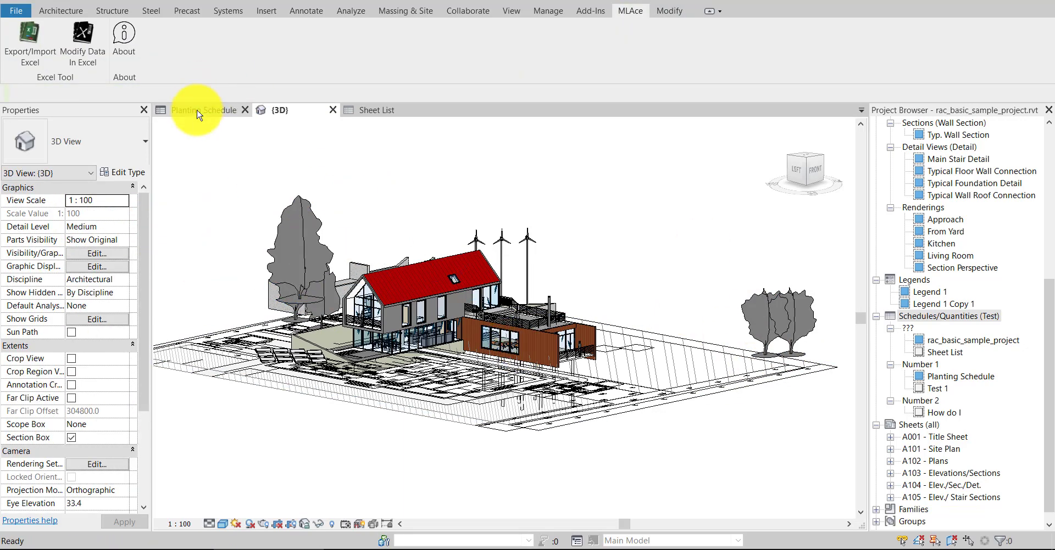
# Reopen the Planting Schedule, switch to Excel and fill the Tree Elevation column with 10000 for all seven trees.
pyautogui.click(239, 109)
pyautogui.hotkey('alt', 'Tab')
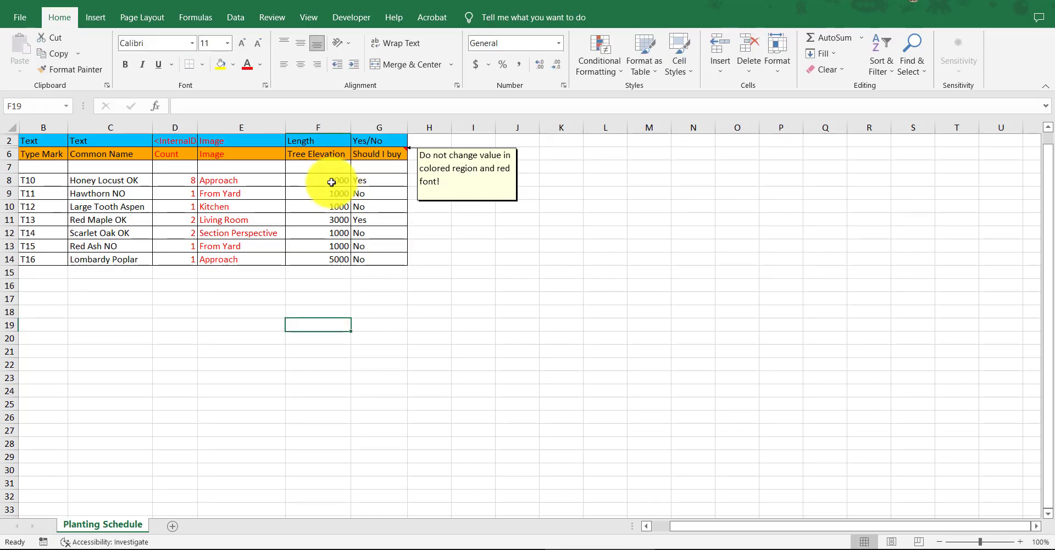
pyautogui.write('10000')
pyautogui.press('Return')
pyautogui.click(319, 180)
pyautogui.moveTo(351, 187); pyautogui.dragTo(349, 264)
pyautogui.click(354, 301)
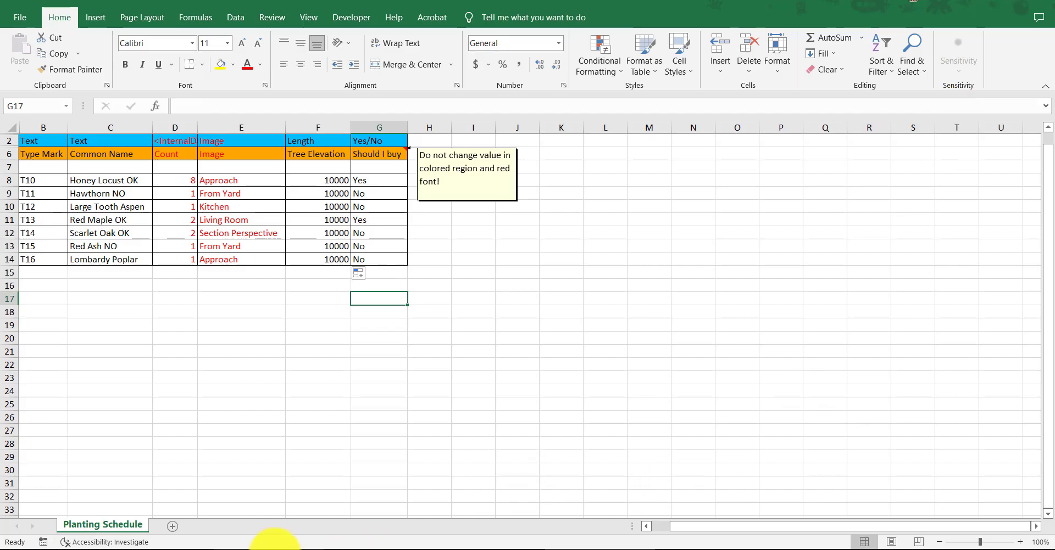
# Switch to Revit, import Planting Schedule.xlsx again and check the trees' heights in the 3D view.
pyautogui.click(266, 543)
pyautogui.click(630, 10)
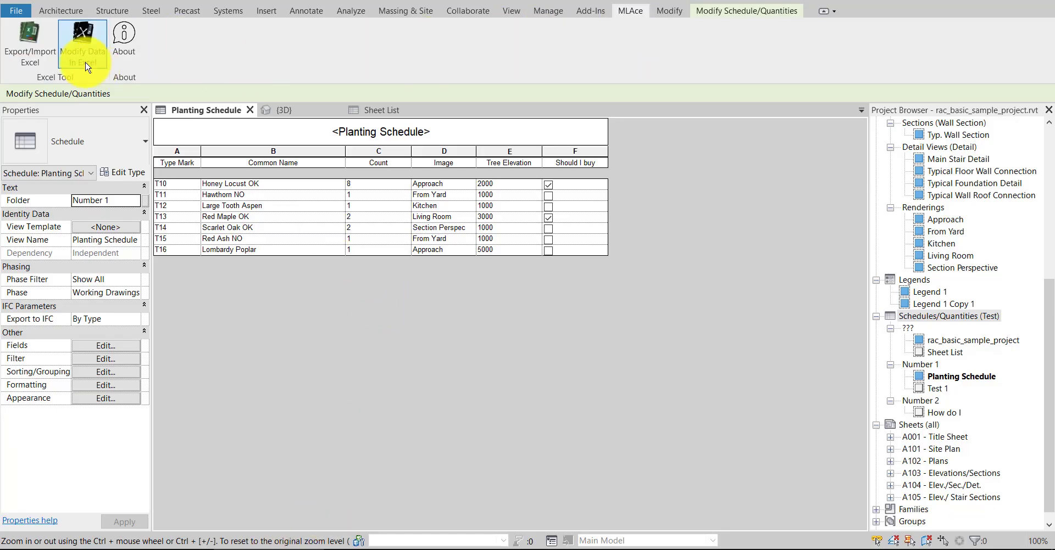
pyautogui.click(83, 43)
pyautogui.click(681, 263)
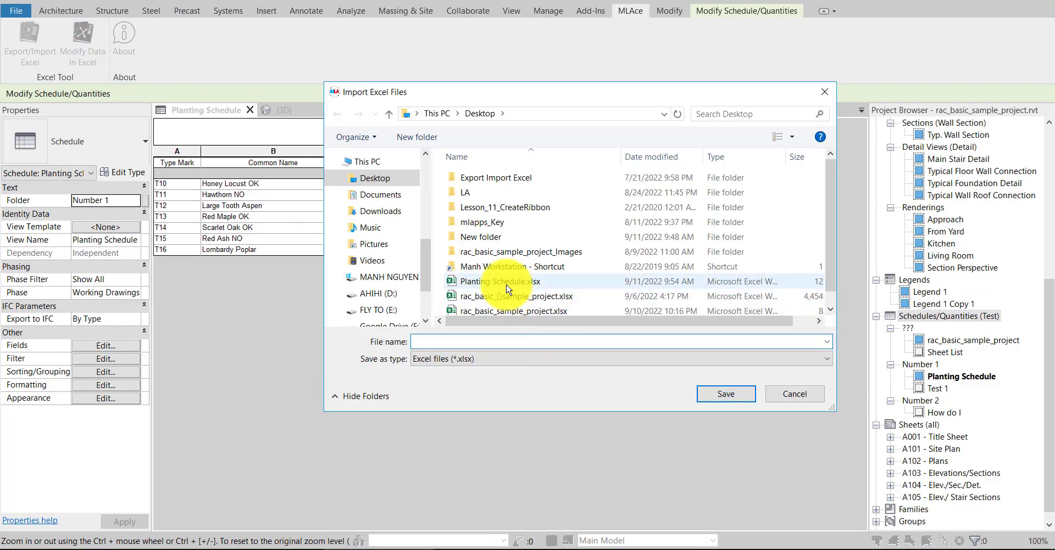
pyautogui.doubleClick(580, 346)
pyautogui.click(582, 290)
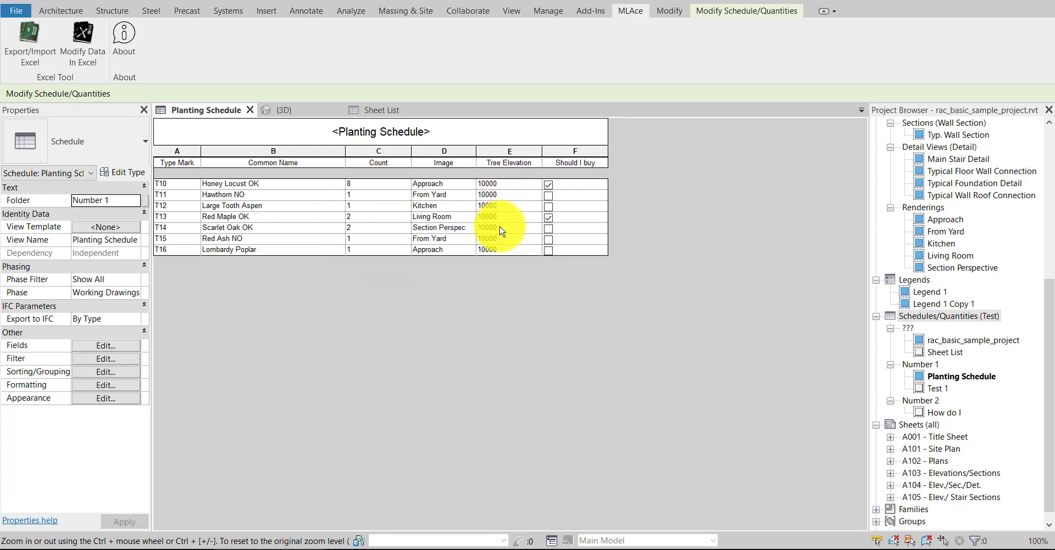
pyautogui.click(280, 110)
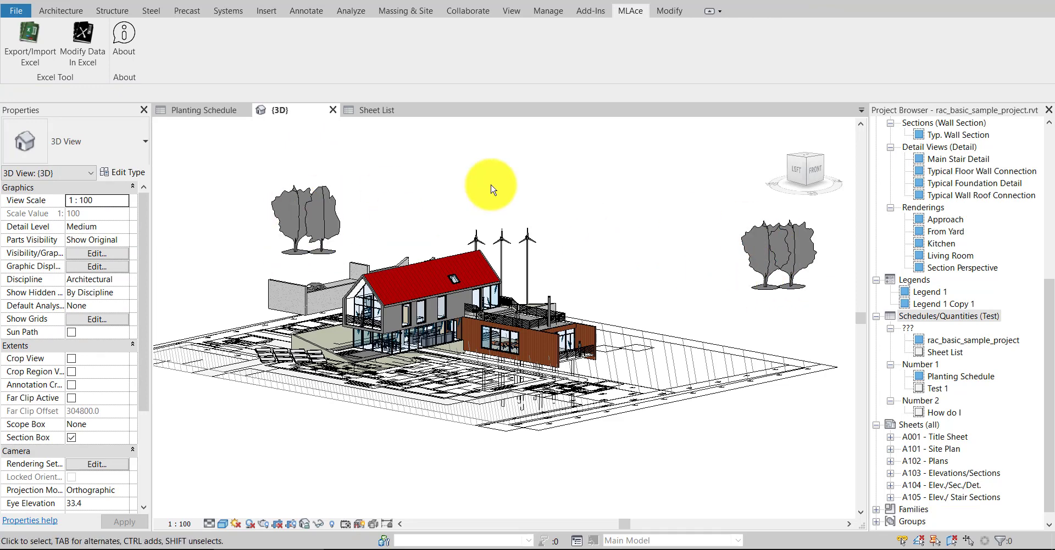
pyautogui.click(183, 113)
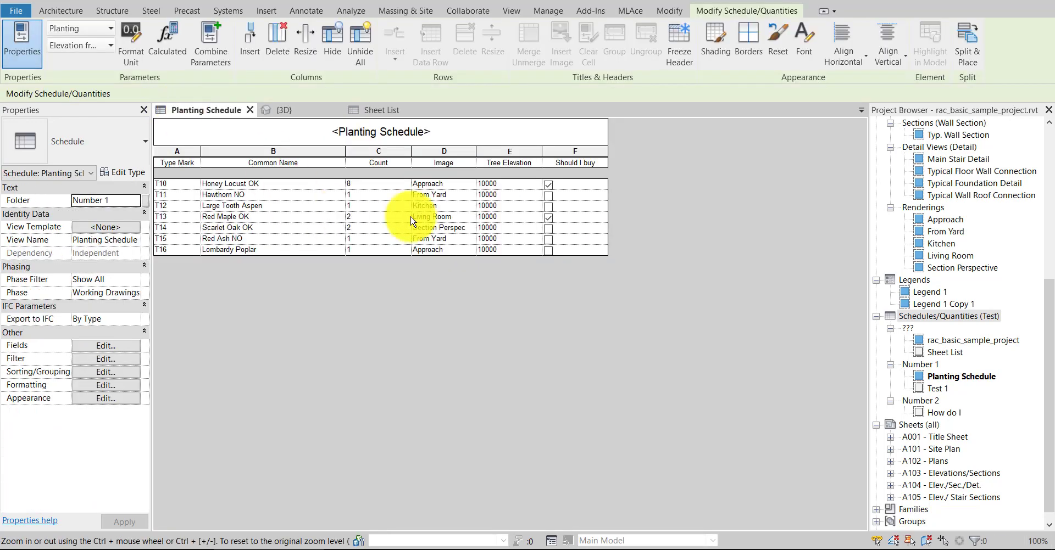
# Open the Sheet List schedule and export only that schedule for editing in Excel.
pyautogui.click(384, 111)
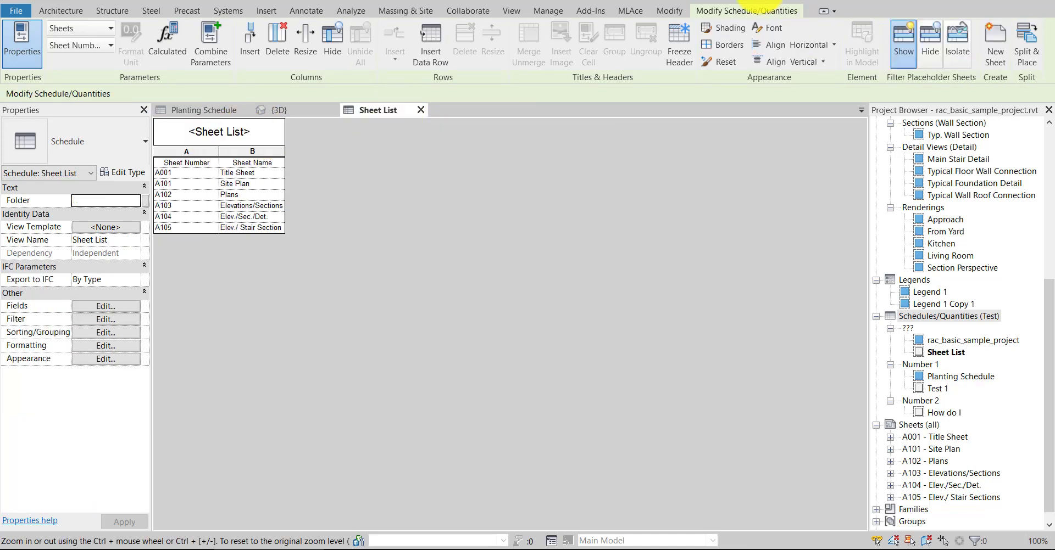
pyautogui.click(630, 11)
pyautogui.click(82, 41)
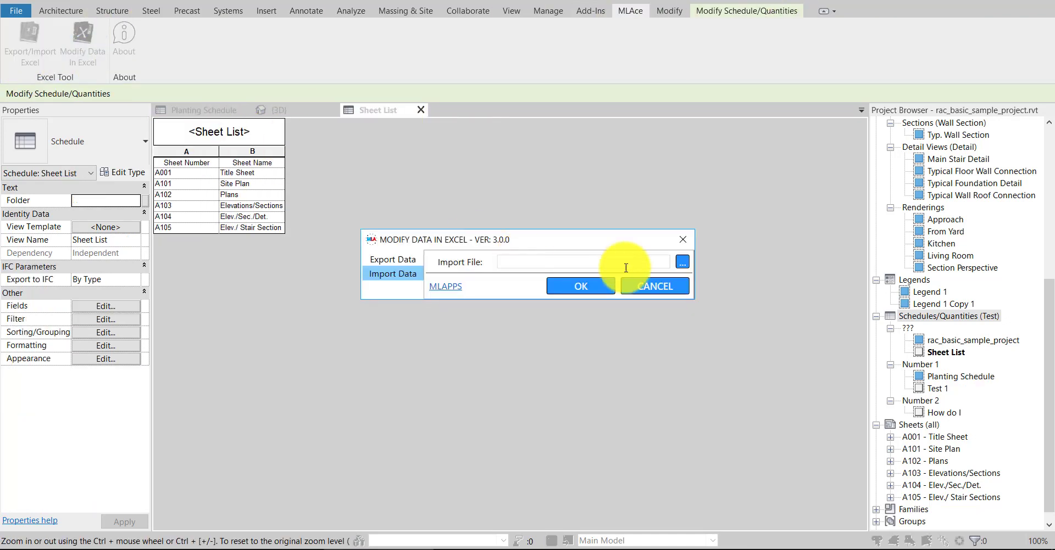
pyautogui.click(392, 260)
pyautogui.scroll(-1, 472, 429)
pyautogui.click(459, 452)
pyautogui.click(583, 512)
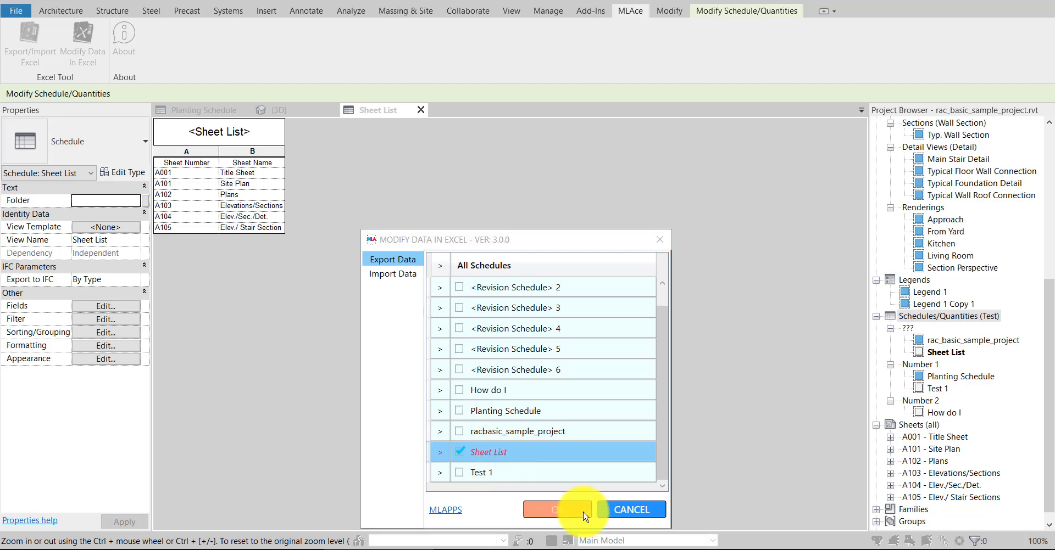
pyautogui.click(714, 492)
pyautogui.click(586, 504)
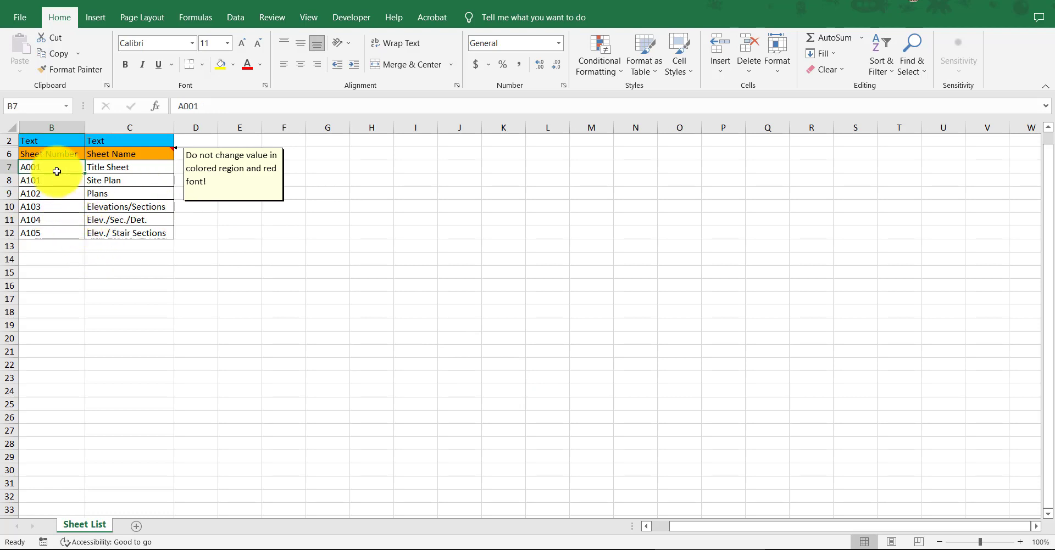
# Change the first sheet number to A201 and continue the series down to A206.
pyautogui.moveTo(55, 165); pyautogui.dragTo(26, 165)
pyautogui.write('2')
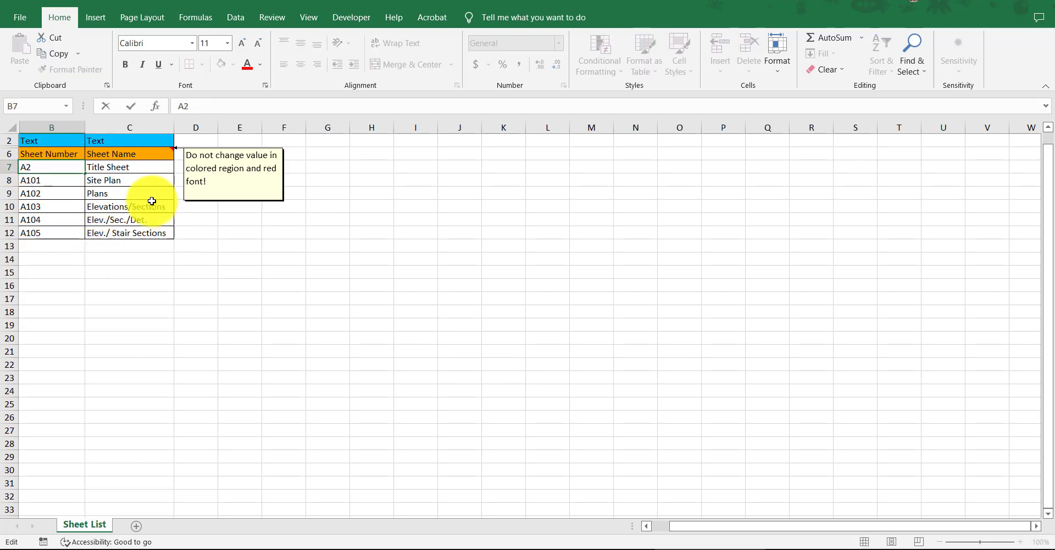
pyautogui.write('01')
pyautogui.click(75, 188)
pyautogui.moveTo(85, 174); pyautogui.dragTo(82, 234)
pyautogui.click(131, 284)
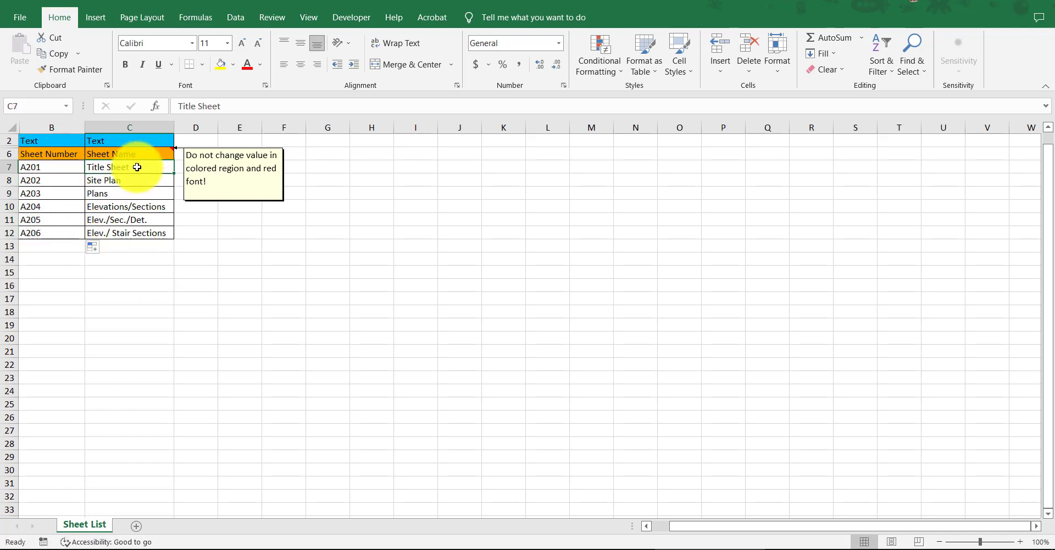
# Rename the first sheet as Example 1 and continue the names down to Example 6.
pyautogui.write('Example 1')
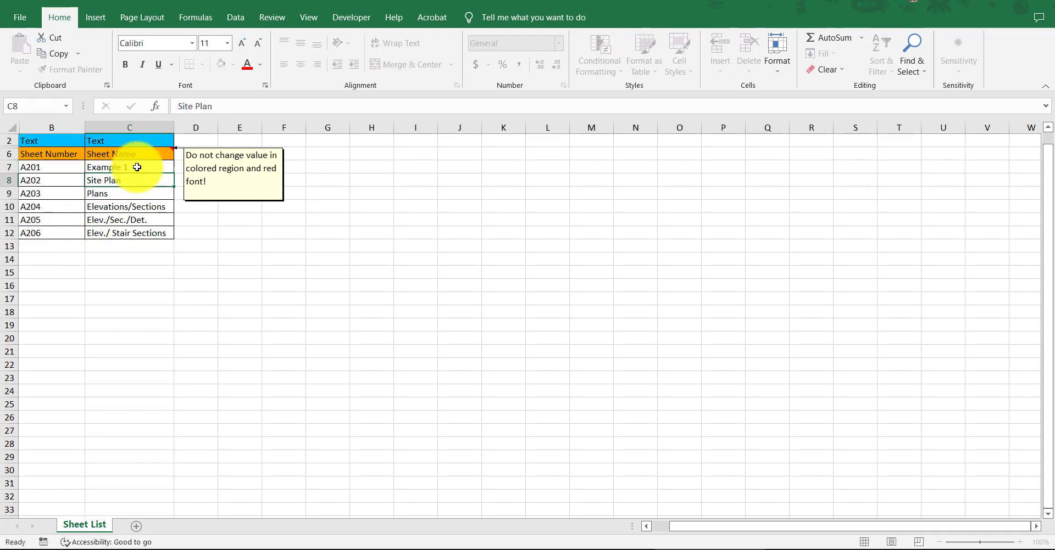
pyautogui.click(137, 167)
pyautogui.moveTo(173, 174); pyautogui.dragTo(165, 237)
pyautogui.click(237, 246)
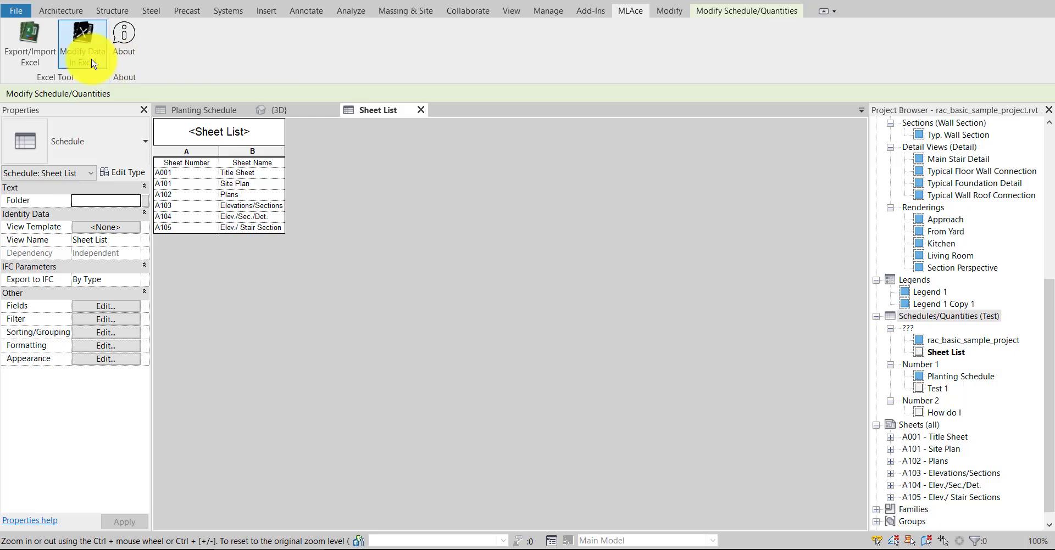
# Switch to Revit and import Sheet List.xlsx into the model, postponing the rating request.
pyautogui.click(84, 39)
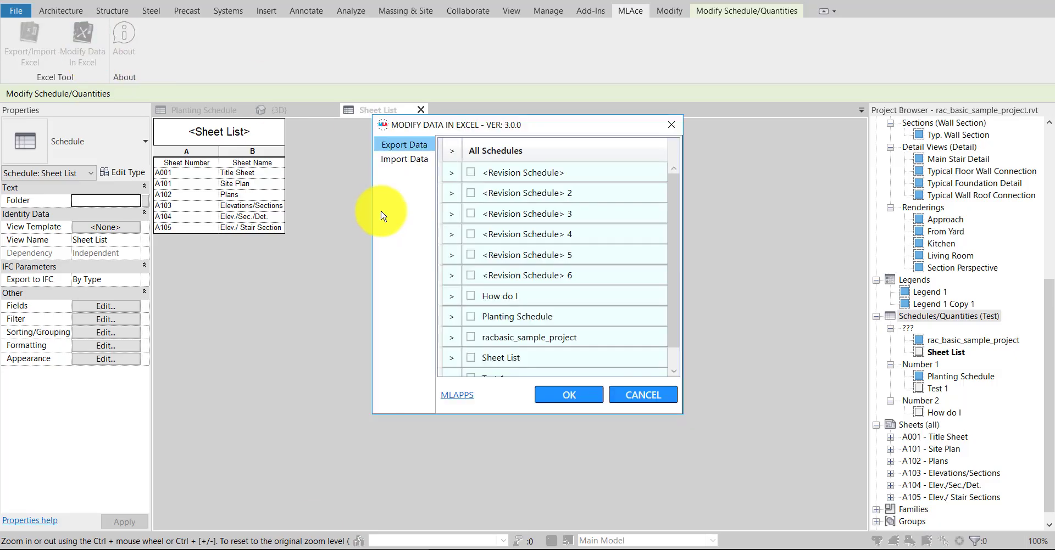
pyautogui.click(404, 159)
pyautogui.click(690, 147)
pyautogui.scroll(-2, 572, 173)
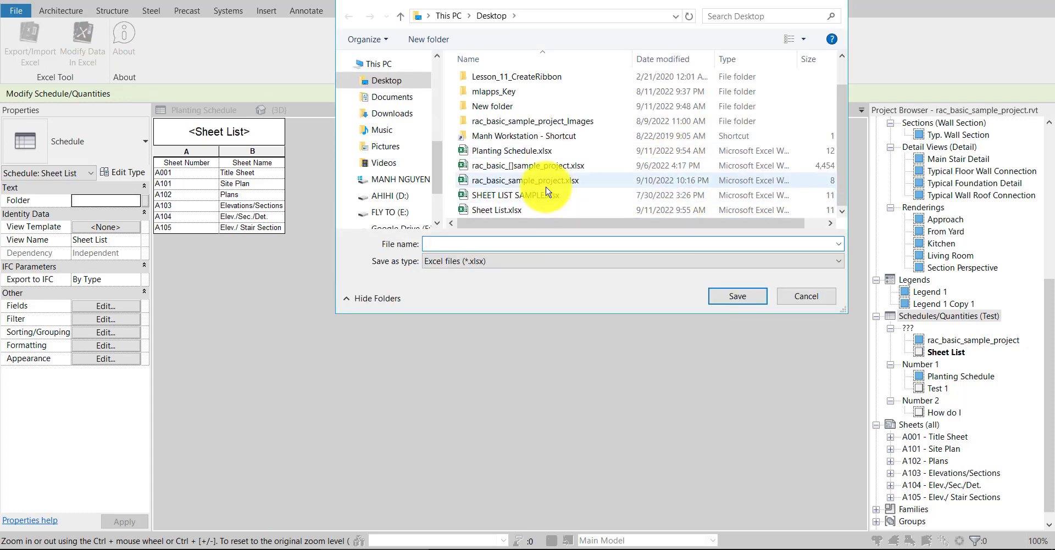
pyautogui.click(541, 211)
pyautogui.click(730, 296)
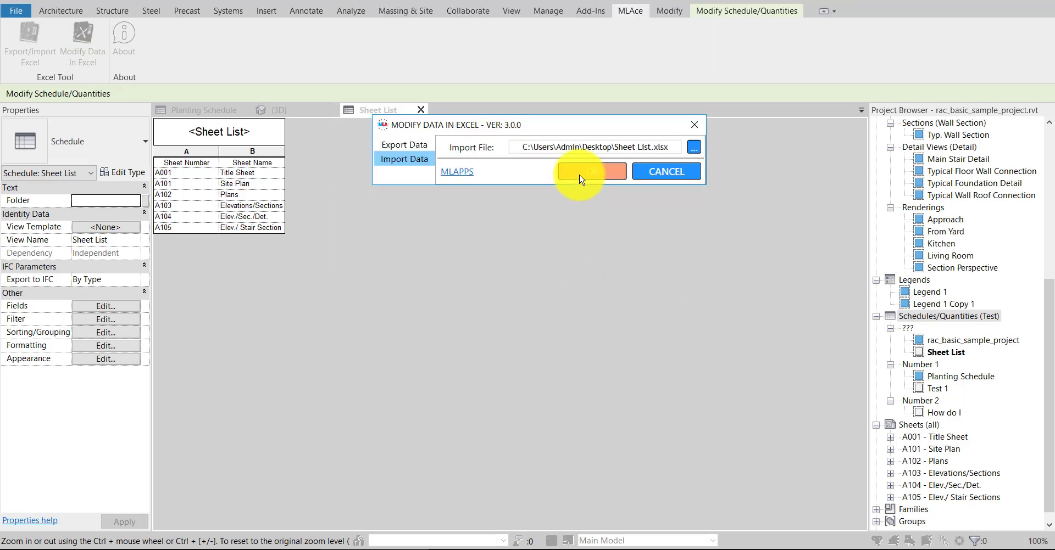
pyautogui.press('Return')
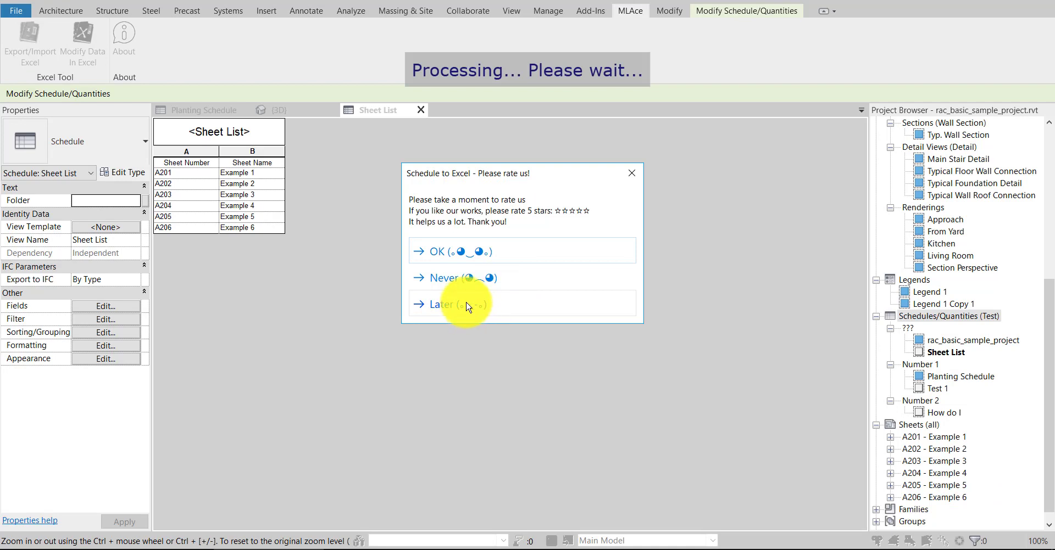
pyautogui.click(459, 308)
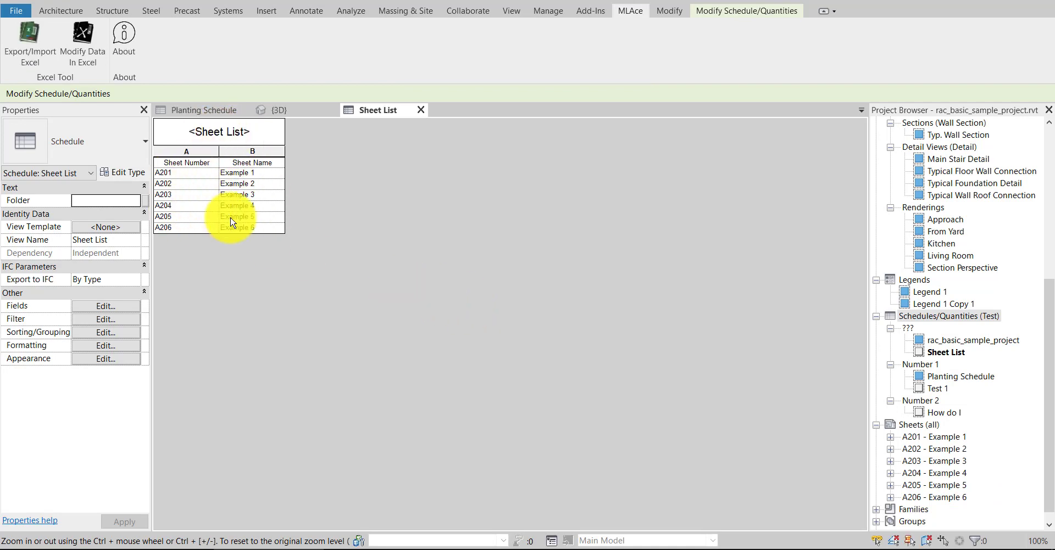
# Check the numbers and names of the imported sheets one by one in the project's sheet properties.
pyautogui.click(956, 449)
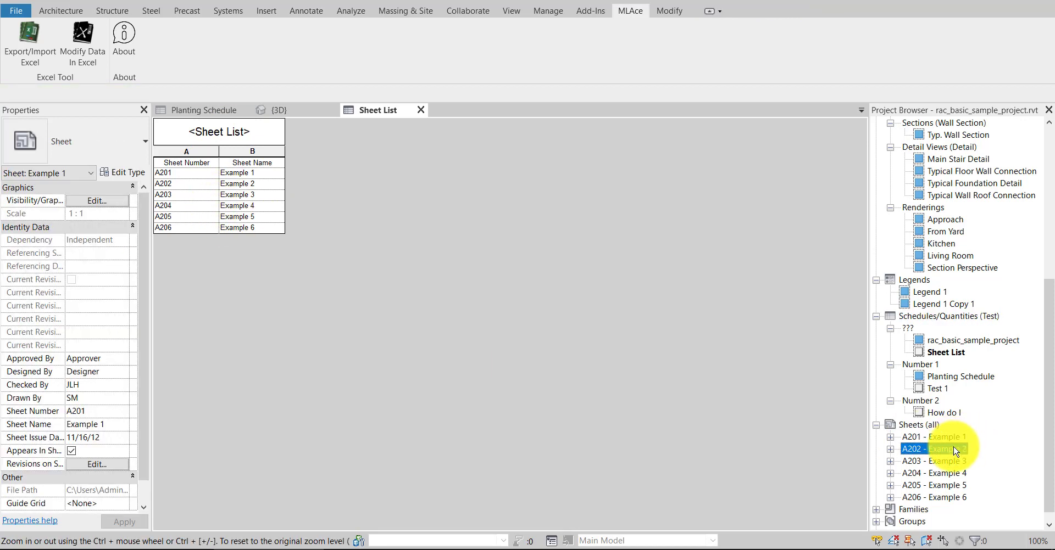
pyautogui.click(955, 463)
pyautogui.click(954, 475)
pyautogui.click(953, 486)
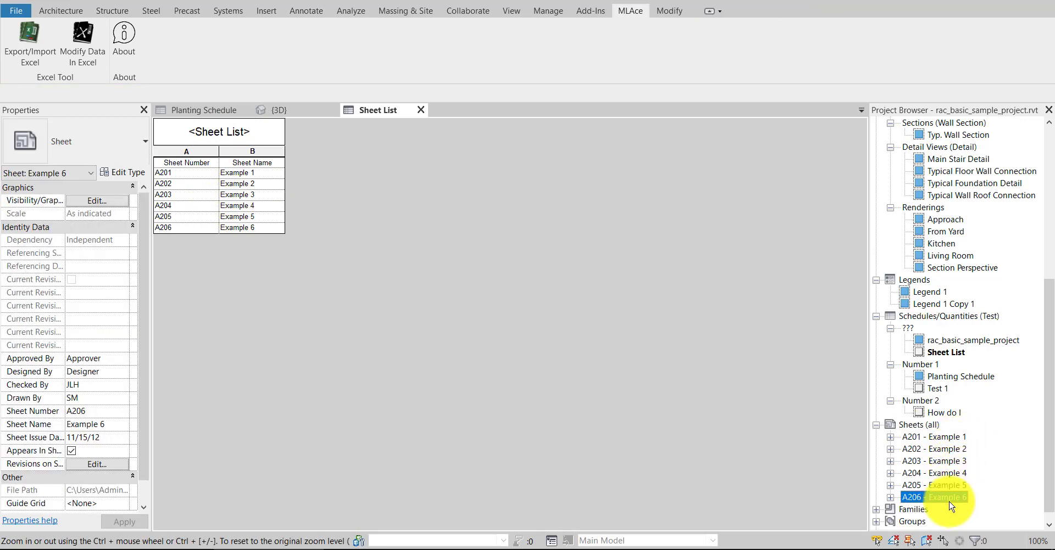
# Export the Planting Schedule and Sheet List together to rac_basic_sample_project.xlsx with separate and combined sheets, replacing the existing file.
pyautogui.click(183, 110)
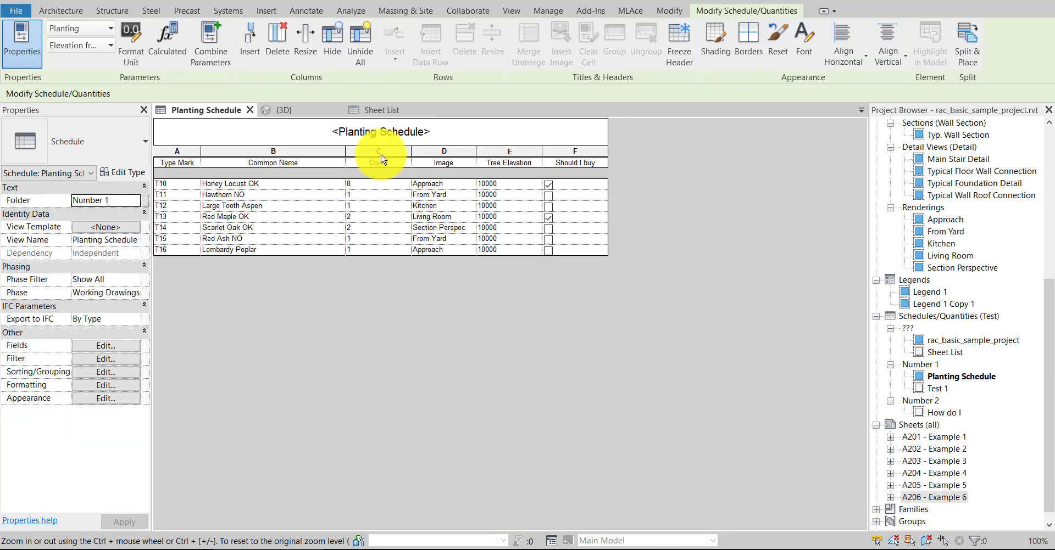
pyautogui.click(630, 11)
pyautogui.click(30, 39)
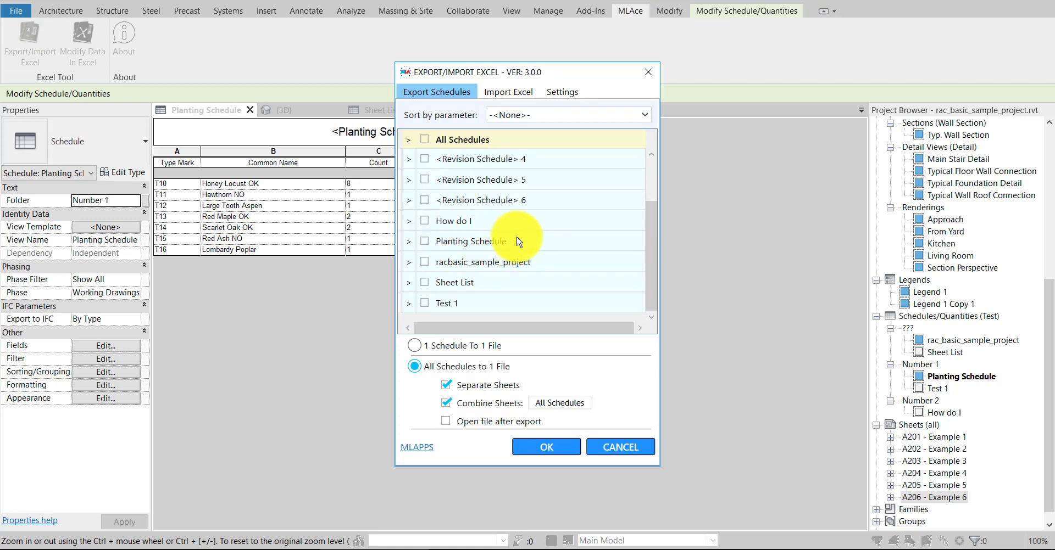
pyautogui.click(476, 241)
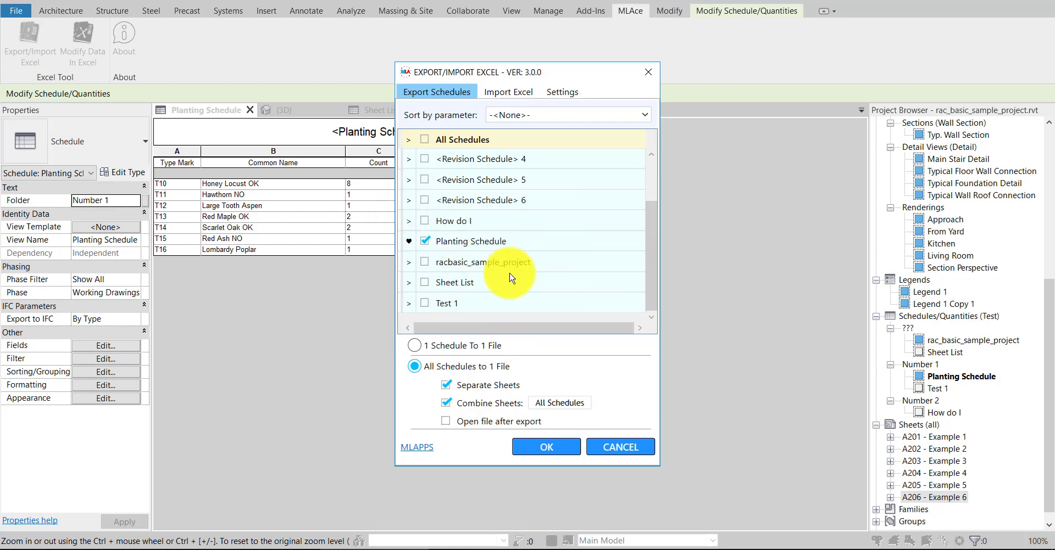
pyautogui.click(475, 284)
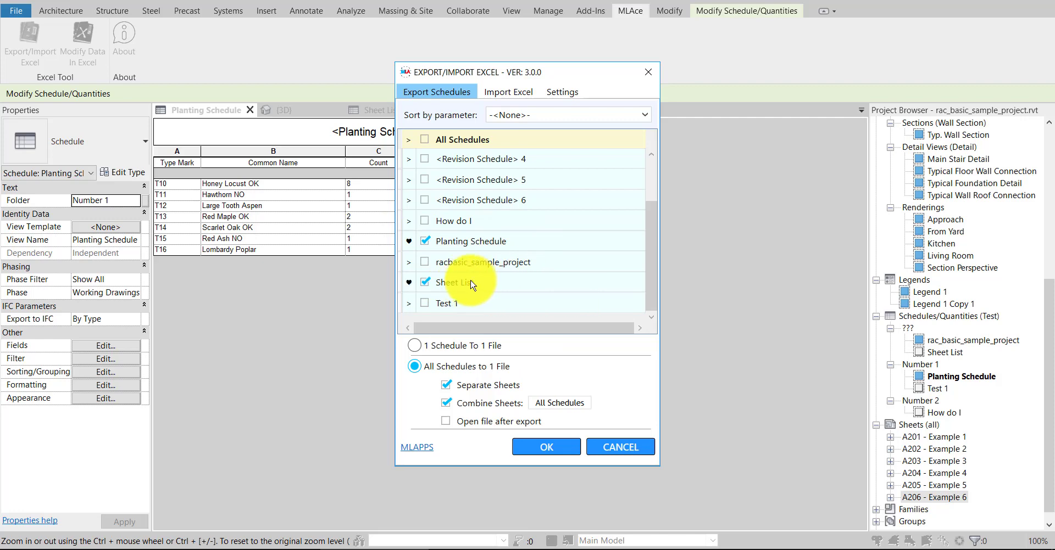
pyautogui.click(532, 443)
pyautogui.click(725, 394)
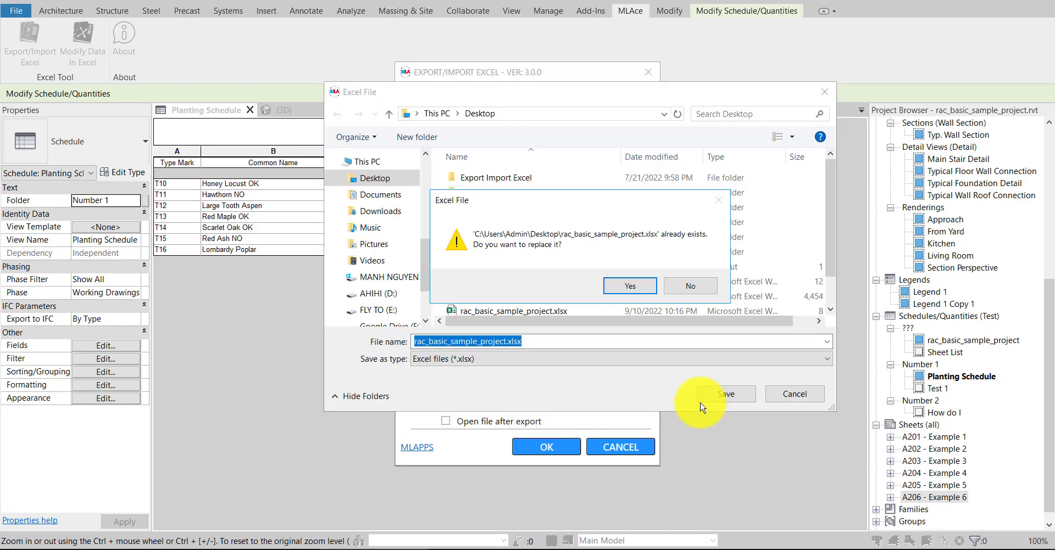
pyautogui.click(629, 284)
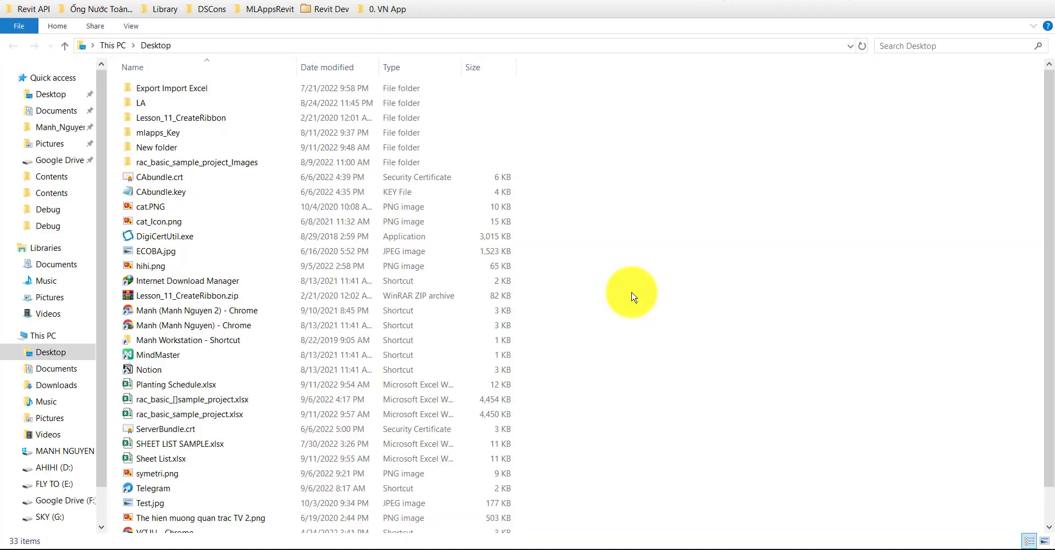
# Open rac_basic_sample_project.xlsx from the Desktop and look through the All Schedules worksheet.
pyautogui.doubleClick(204, 415)
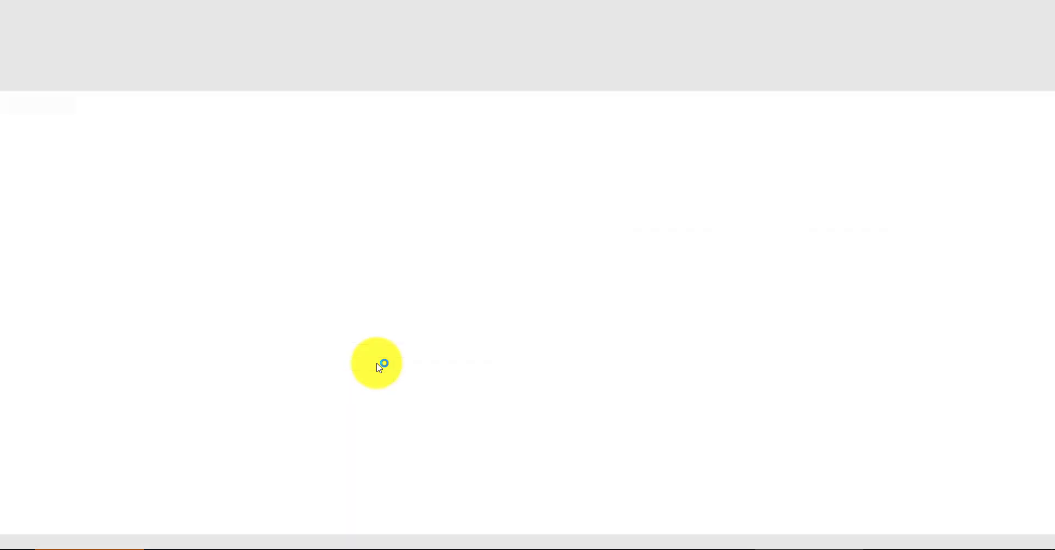
pyautogui.scroll(-15, 124, 214)
pyautogui.scroll(15, 124, 215)
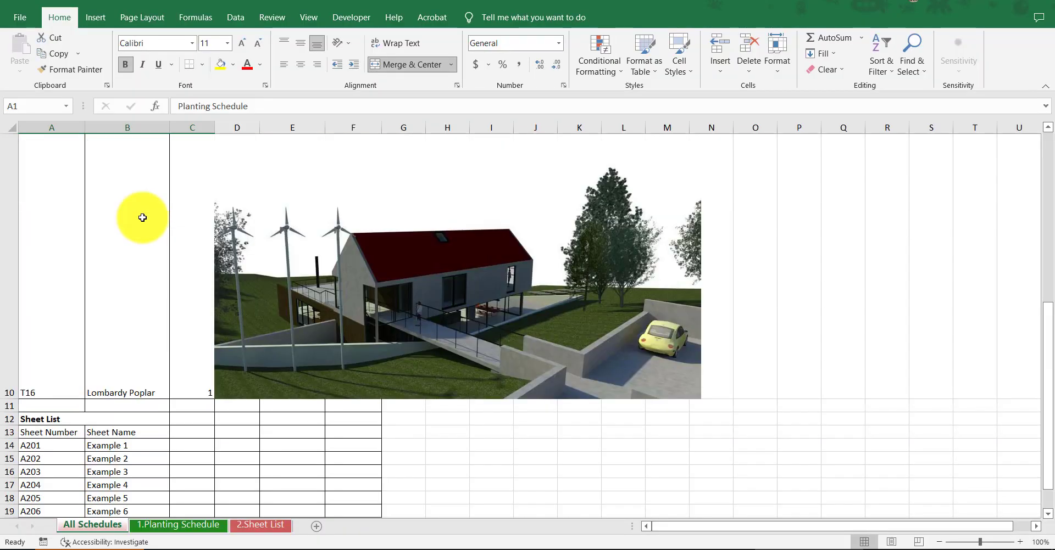
# Move the pictures of the first two tree rows out of the Image column to the empty area beside the table.
pyautogui.moveTo(336, 234); pyautogui.dragTo(595, 294)
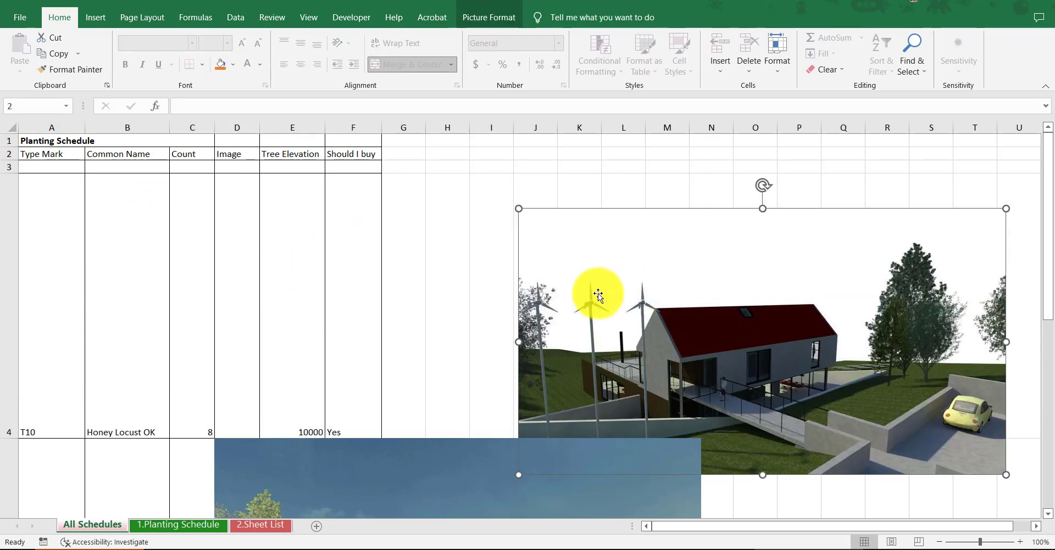
pyautogui.scroll(-15, 370, 337)
pyautogui.scroll(15, 390, 379)
pyautogui.moveTo(400, 482); pyautogui.dragTo(672, 493)
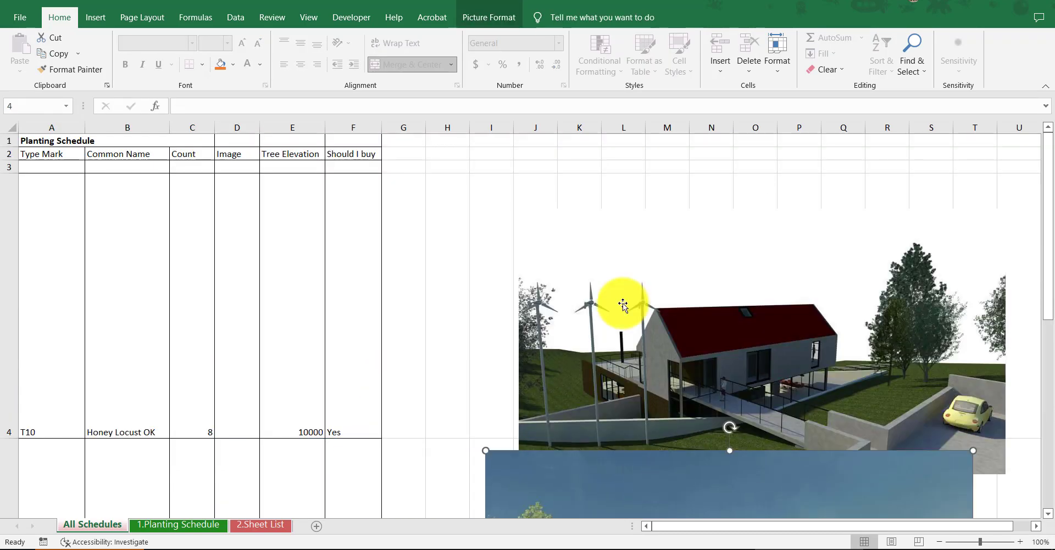
pyautogui.moveTo(621, 302); pyautogui.dragTo(531, 264)
pyautogui.click(220, 218)
pyautogui.click(664, 283)
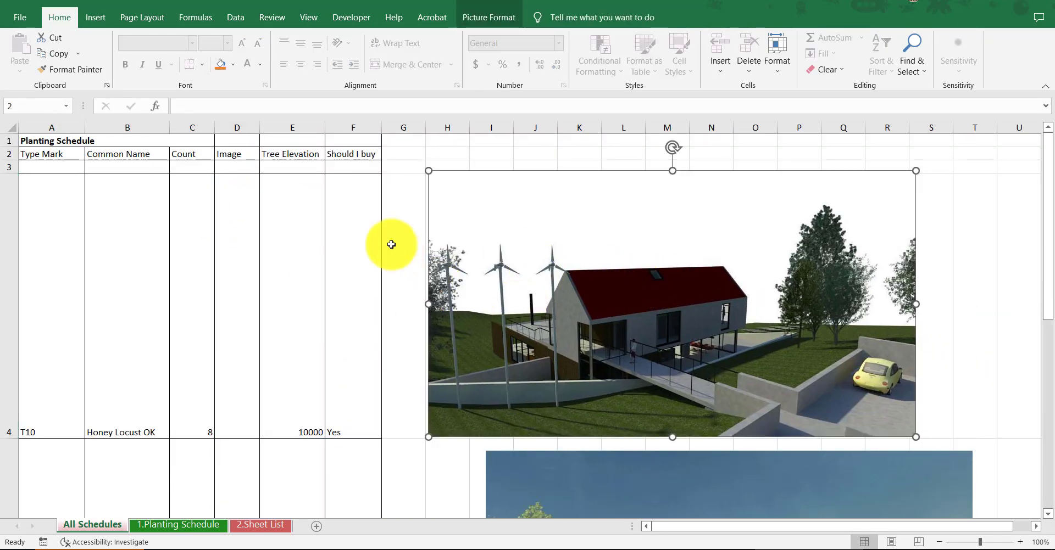
pyautogui.click(391, 245)
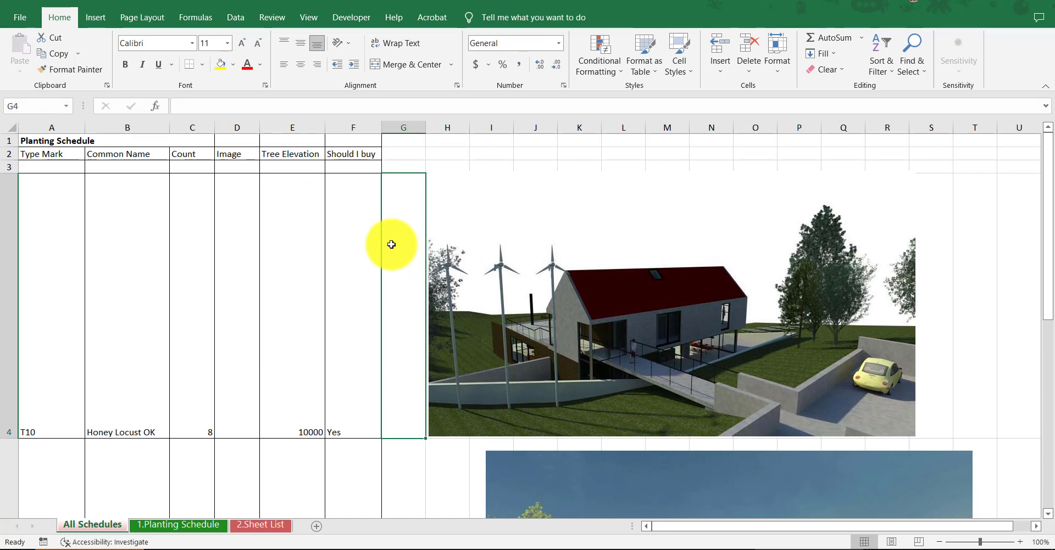